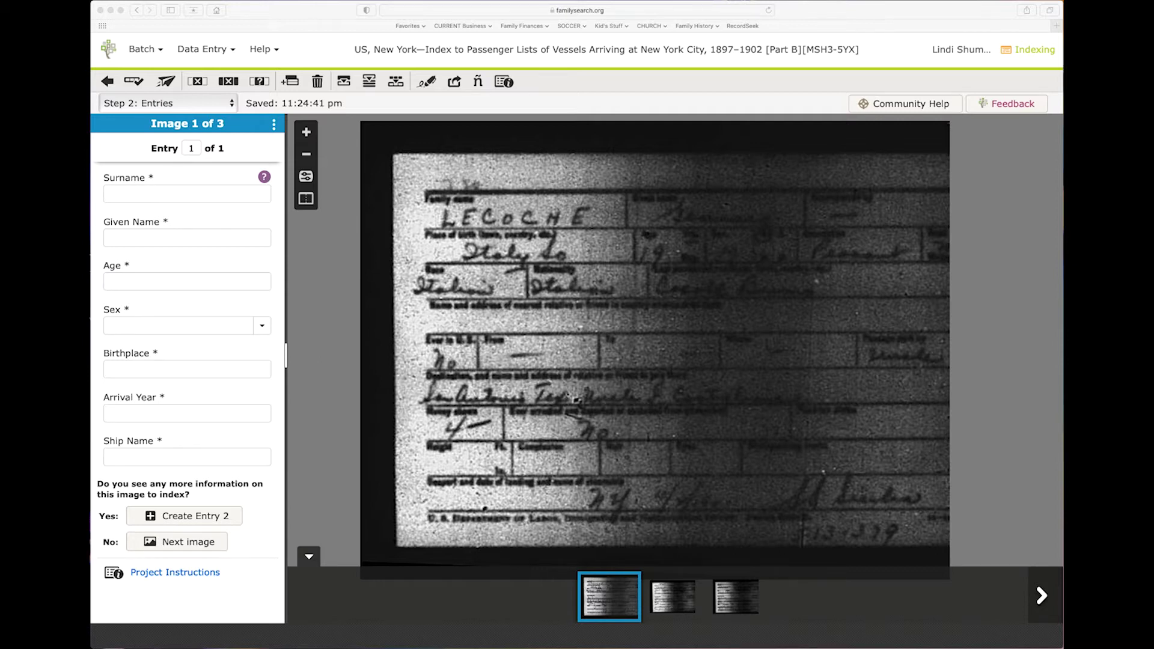
Preview the second and third arrival card images, then go back to image 1
{"action": "left_click", "coordinate": [688, 605]}
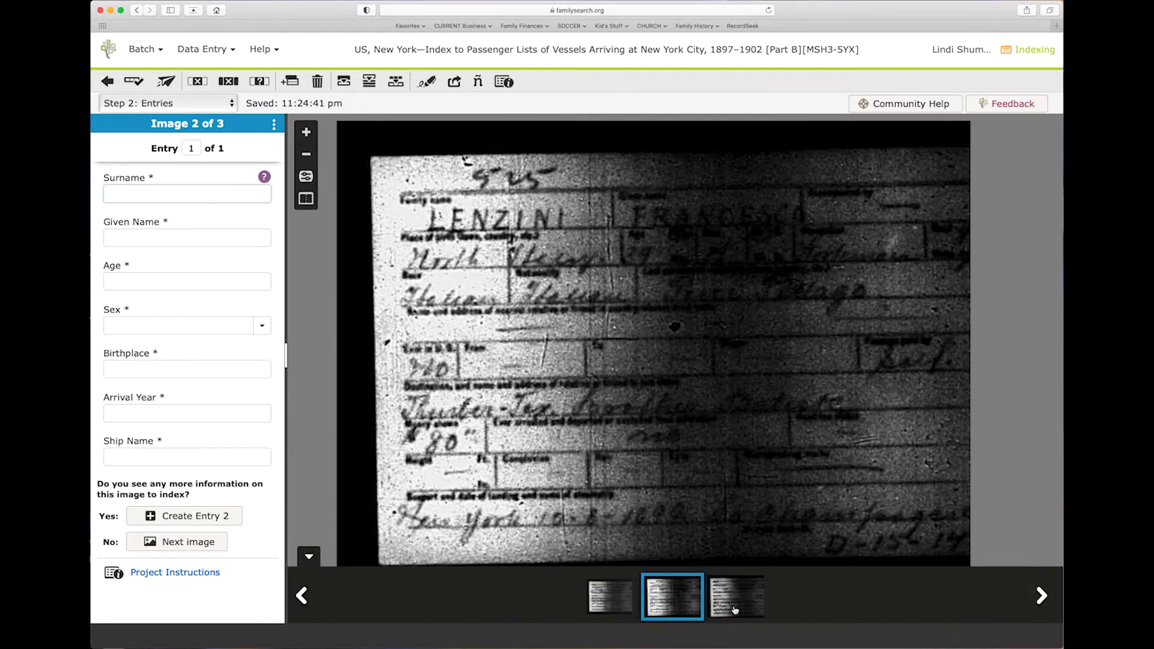
{"action": "left_click", "coordinate": [734, 609]}
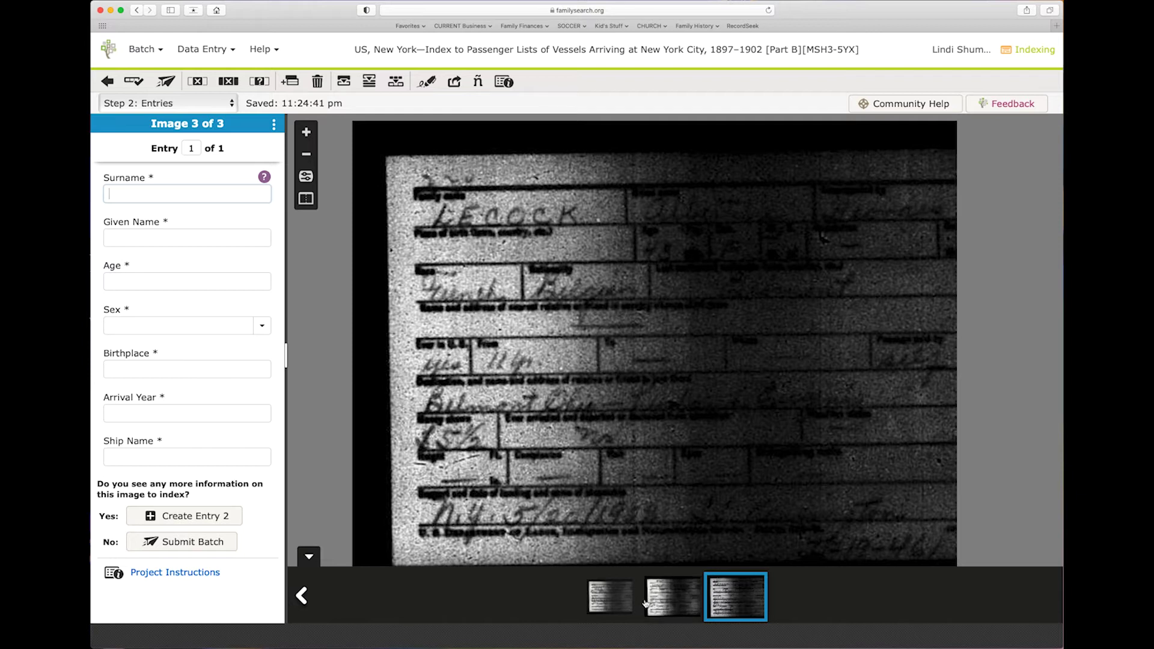
{"action": "left_click", "coordinate": [609, 596]}
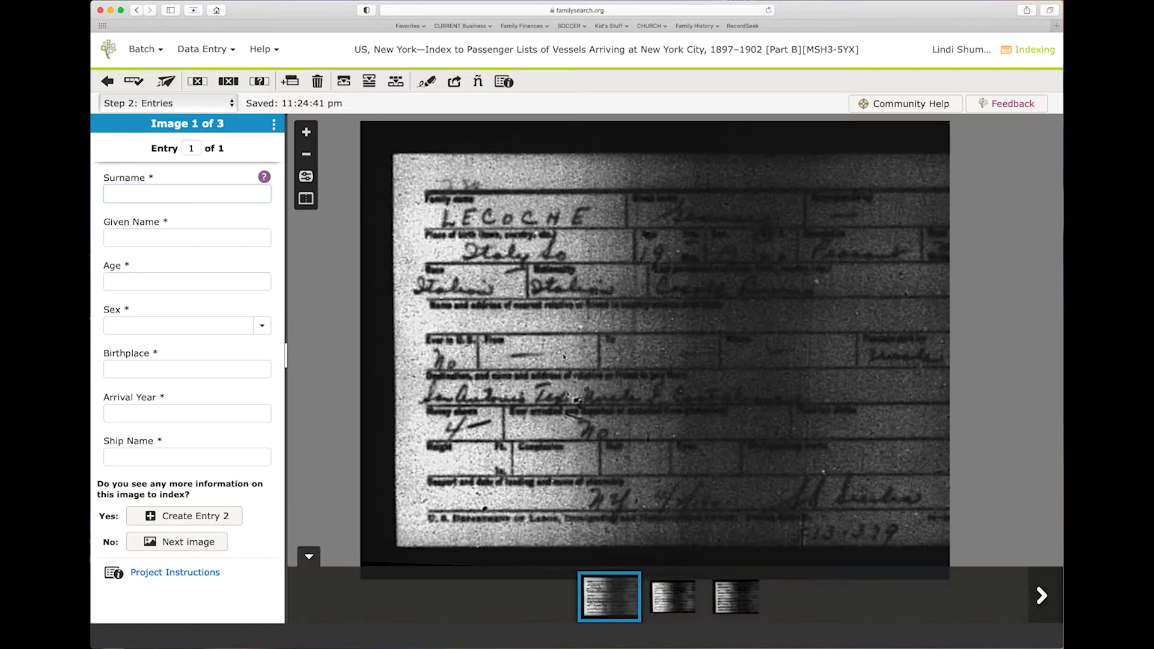
Zoom in on the name and enter surname Le?oche, replacing '?o' with an asterisk to give Le*che
{"action": "scroll", "coordinate": [639, 368], "scroll_direction": "up", "scroll_amount": 1}
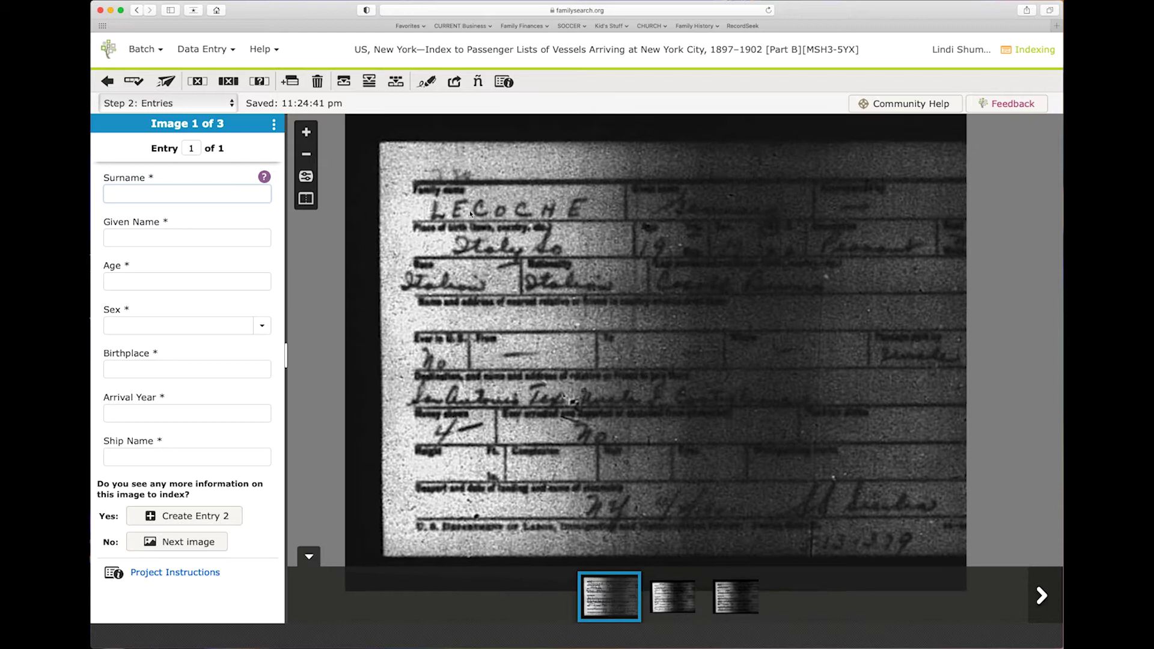
{"action": "scroll", "coordinate": [578, 222], "scroll_direction": "up", "scroll_amount": 3}
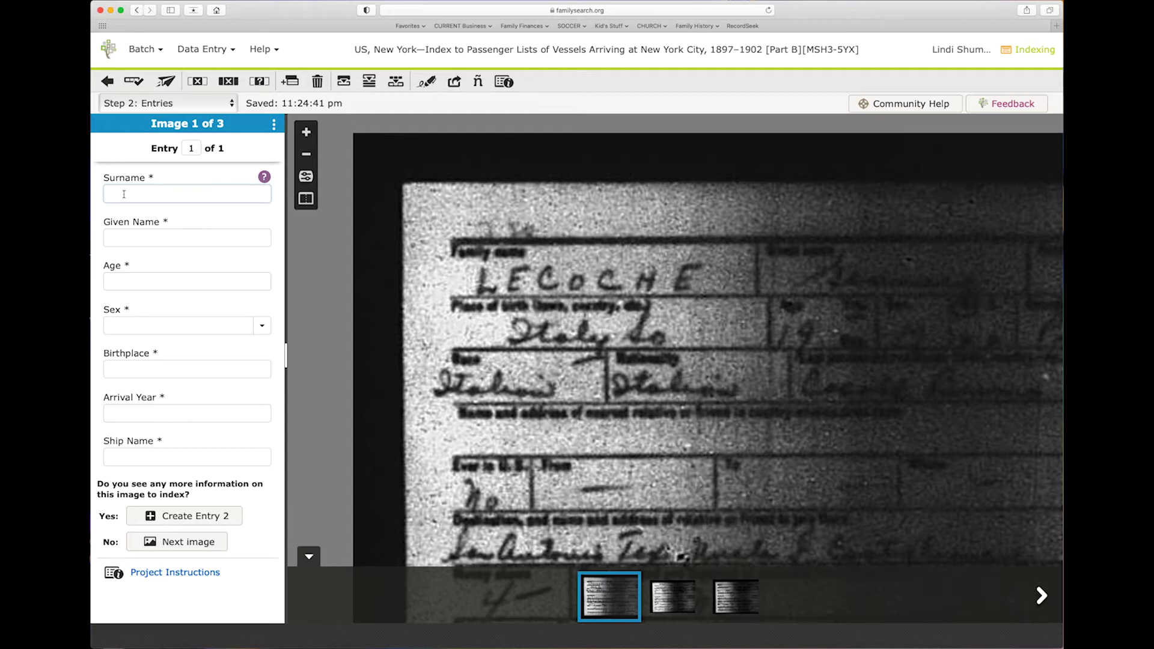
{"action": "type", "text": "Le"}
{"action": "type", "text": "?oche"}
{"action": "left_click_drag", "start_coordinate": [125, 194], "coordinate": [120, 194]}
{"action": "type", "text": "*"}
Pan the card to see the full surname LECOCHE, then go to the Age field
{"action": "left_click_drag", "start_coordinate": [711, 337], "coordinate": [565, 307]}
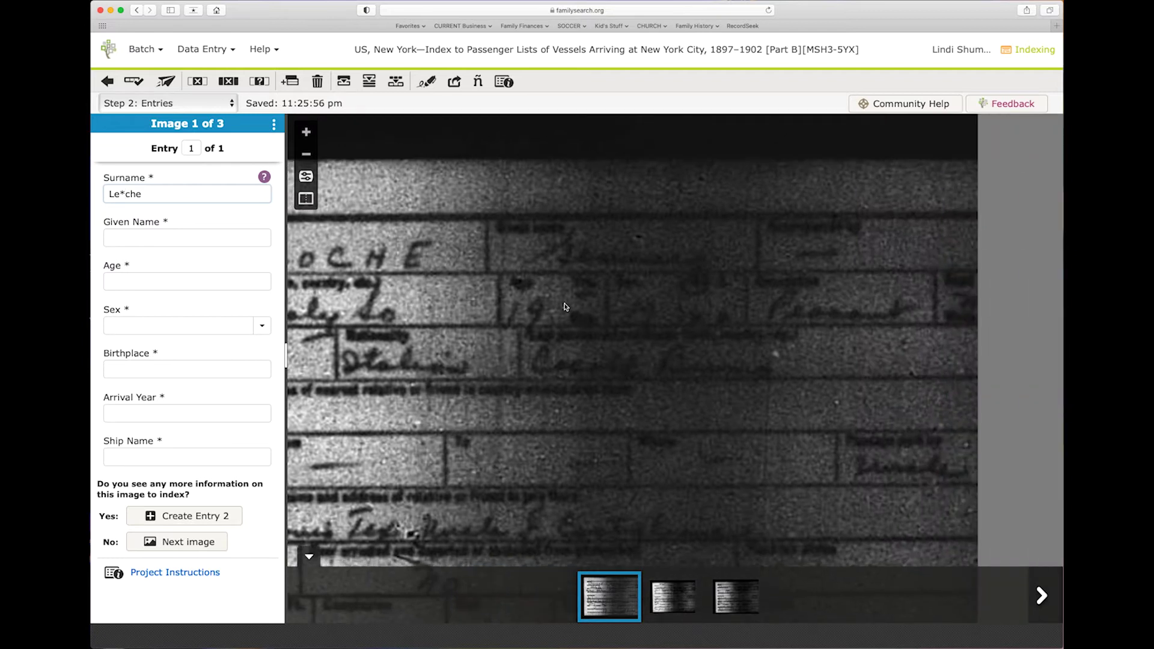
{"action": "left_click_drag", "start_coordinate": [587, 378], "coordinate": [632, 391]}
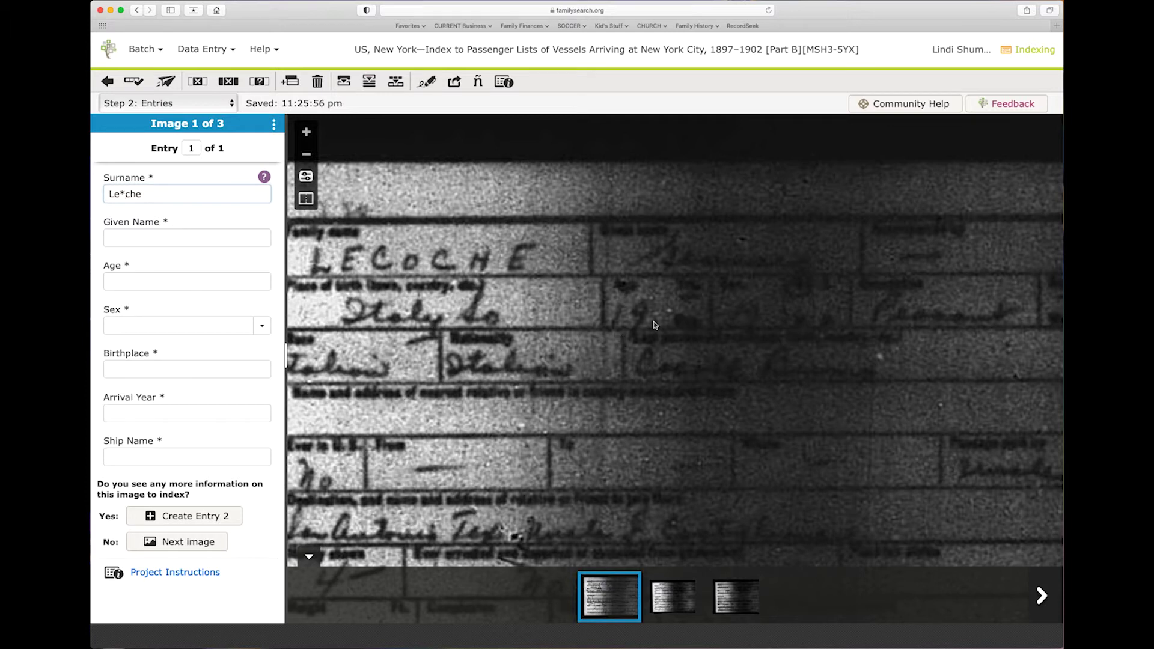
{"action": "left_click", "coordinate": [127, 281]}
Enter age 19 and open the 'How to Index an Arrival Card' example from Project Instructions
{"action": "type", "text": "19"}
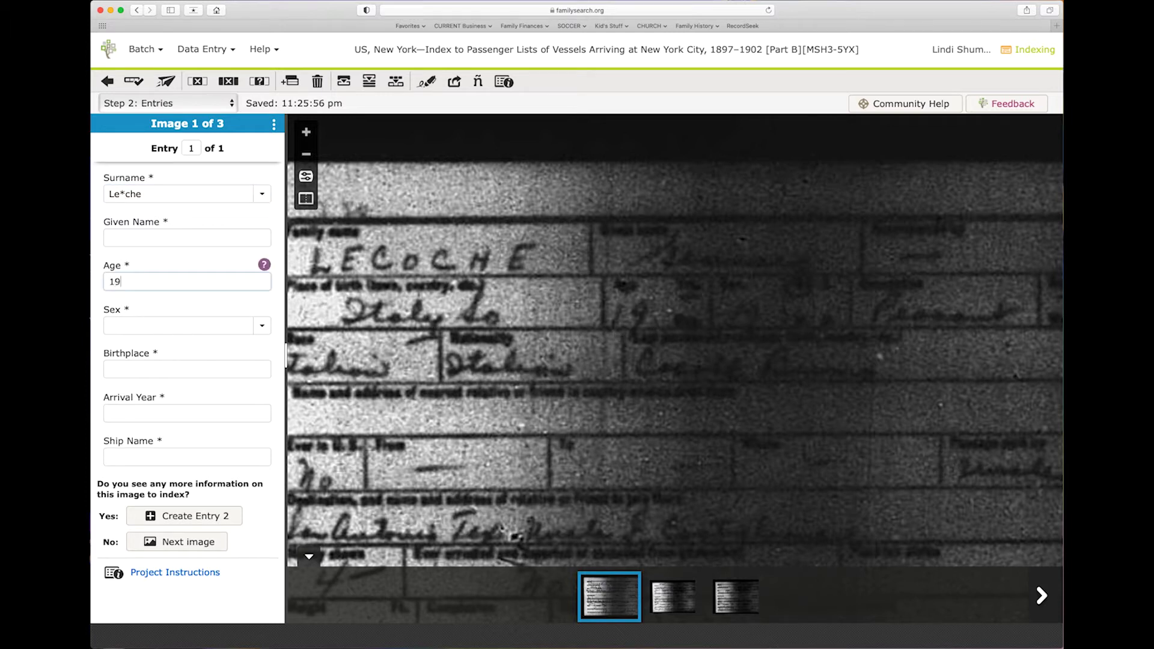
{"action": "key", "text": "Tab"}
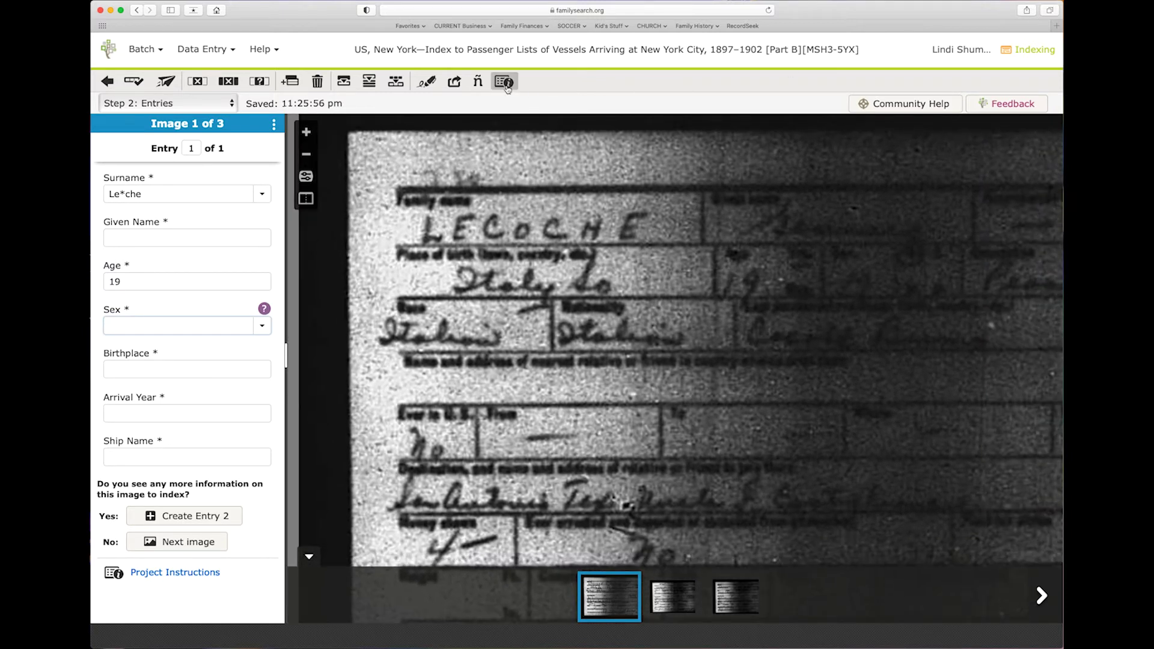
{"action": "left_click", "coordinate": [504, 82]}
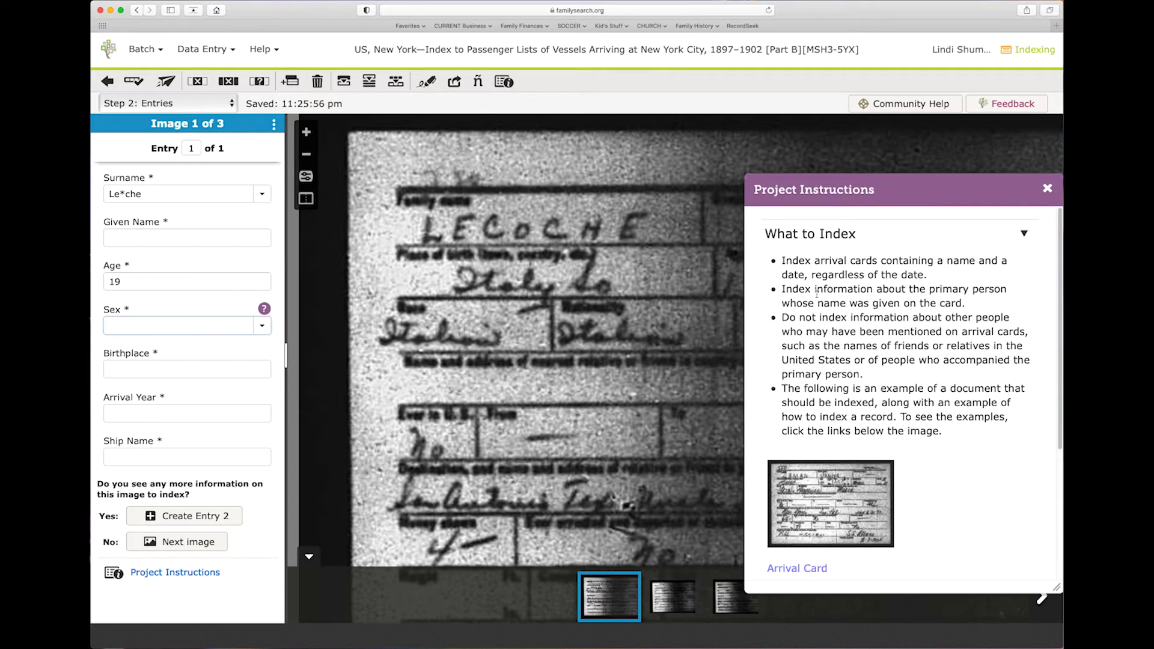
{"action": "scroll", "coordinate": [810, 531], "scroll_direction": "down", "scroll_amount": 5}
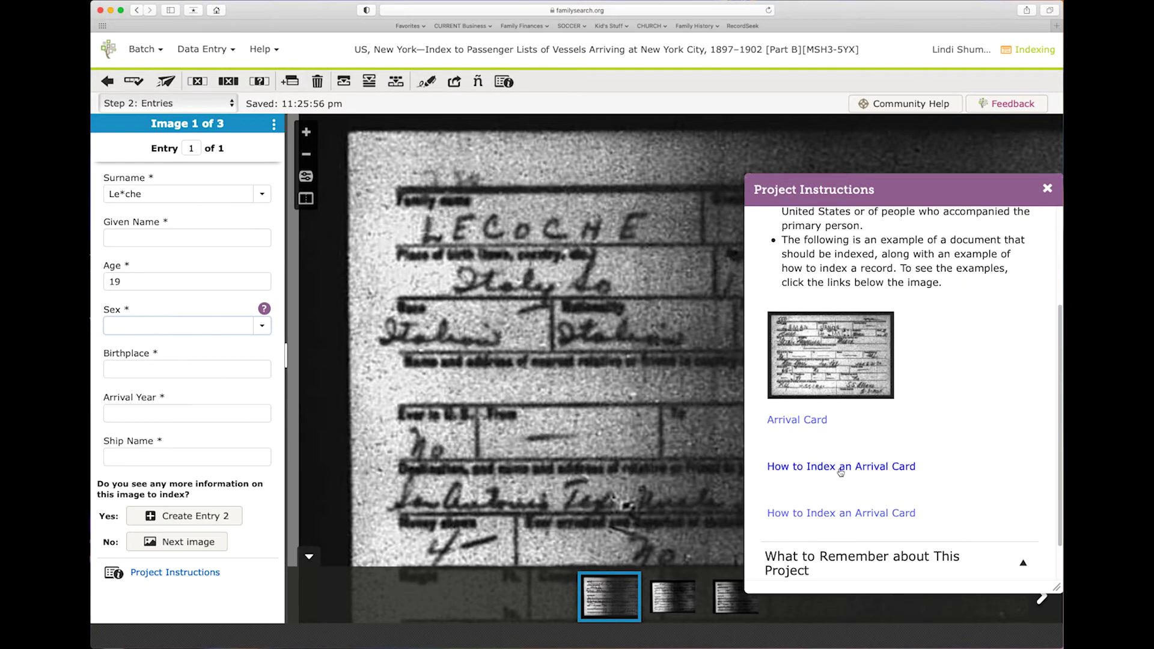
{"action": "left_click", "coordinate": [840, 471]}
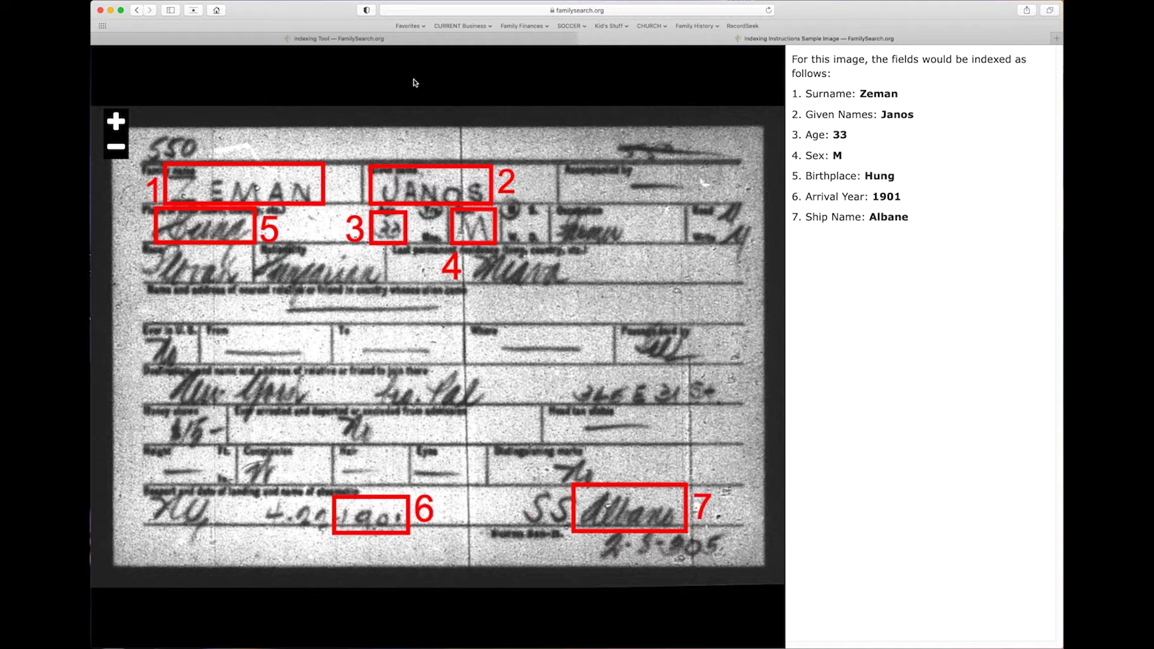
Go back to the indexing tool, close the instructions panel, and pan the card to recheck entries
{"action": "left_click", "coordinate": [424, 39]}
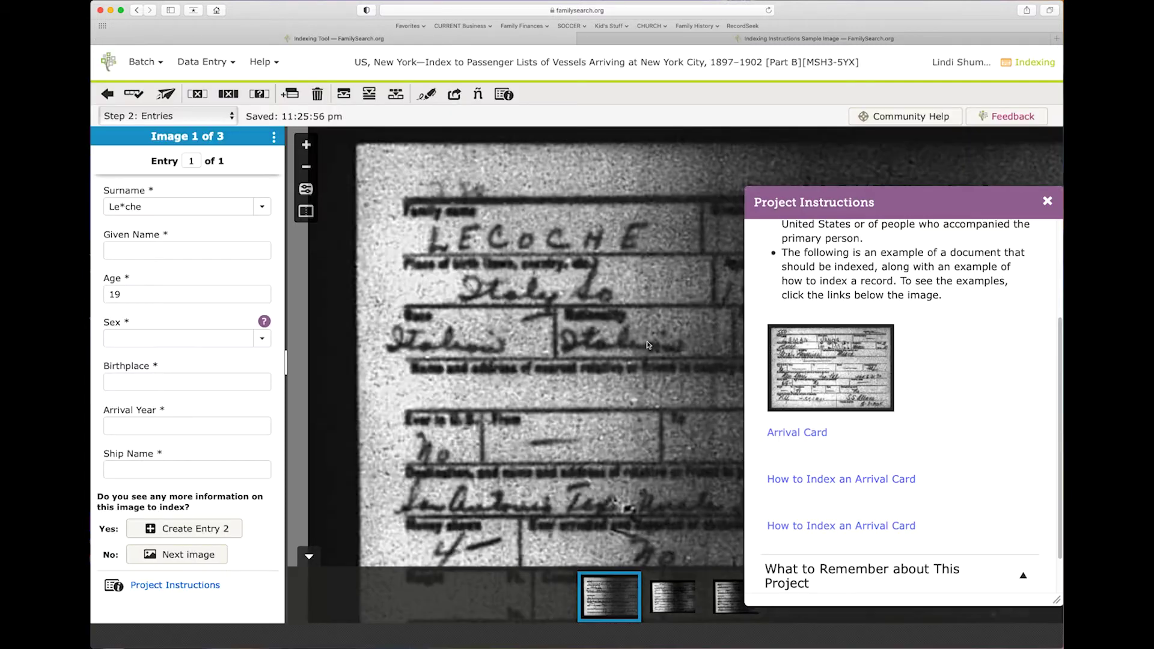
{"action": "left_click", "coordinate": [1046, 200]}
{"action": "left_click_drag", "start_coordinate": [858, 302], "coordinate": [711, 325]}
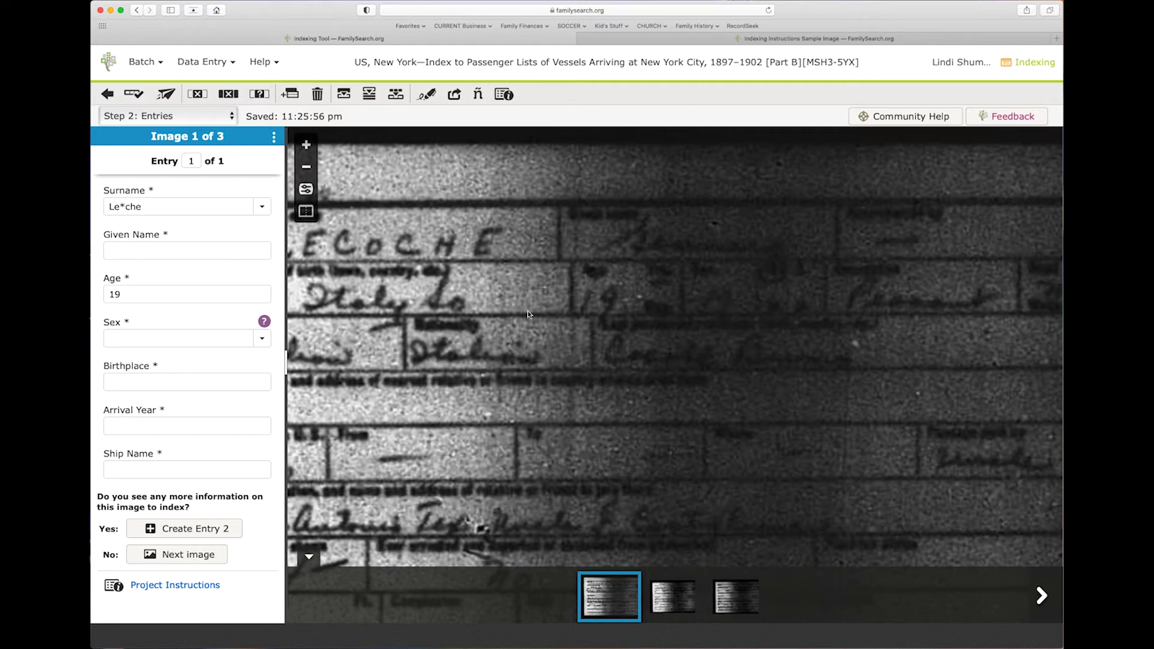
Flip through images 2 and 3, return to image 1, and zoom out to the whole card
{"action": "left_click", "coordinate": [667, 598]}
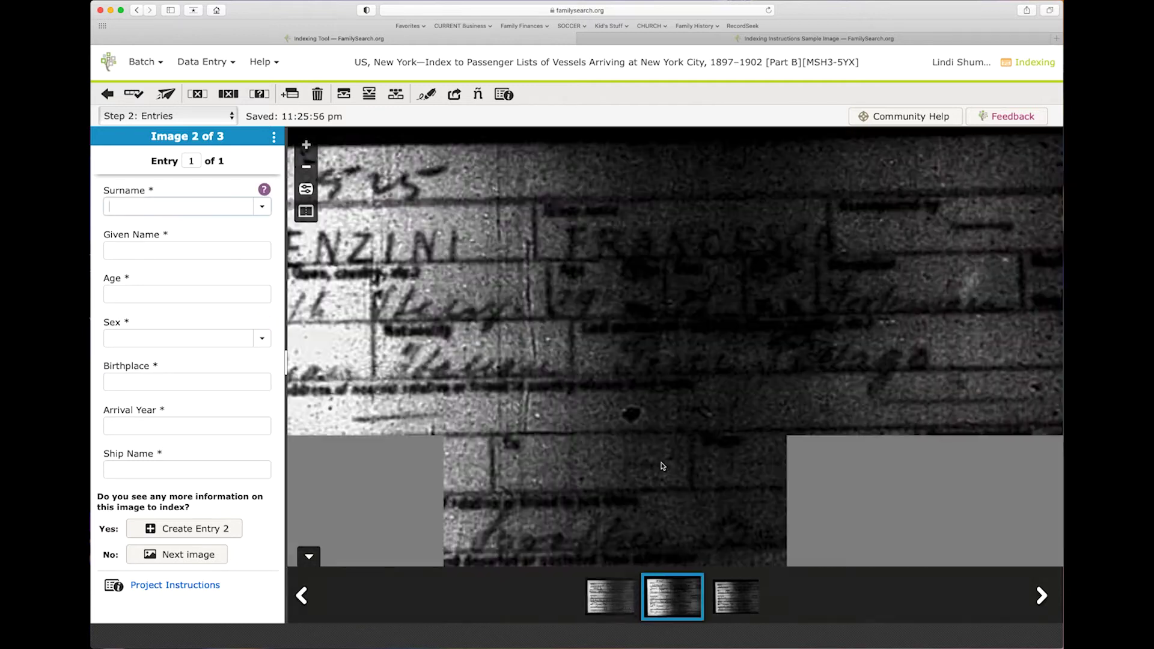
{"action": "left_click", "coordinate": [734, 611]}
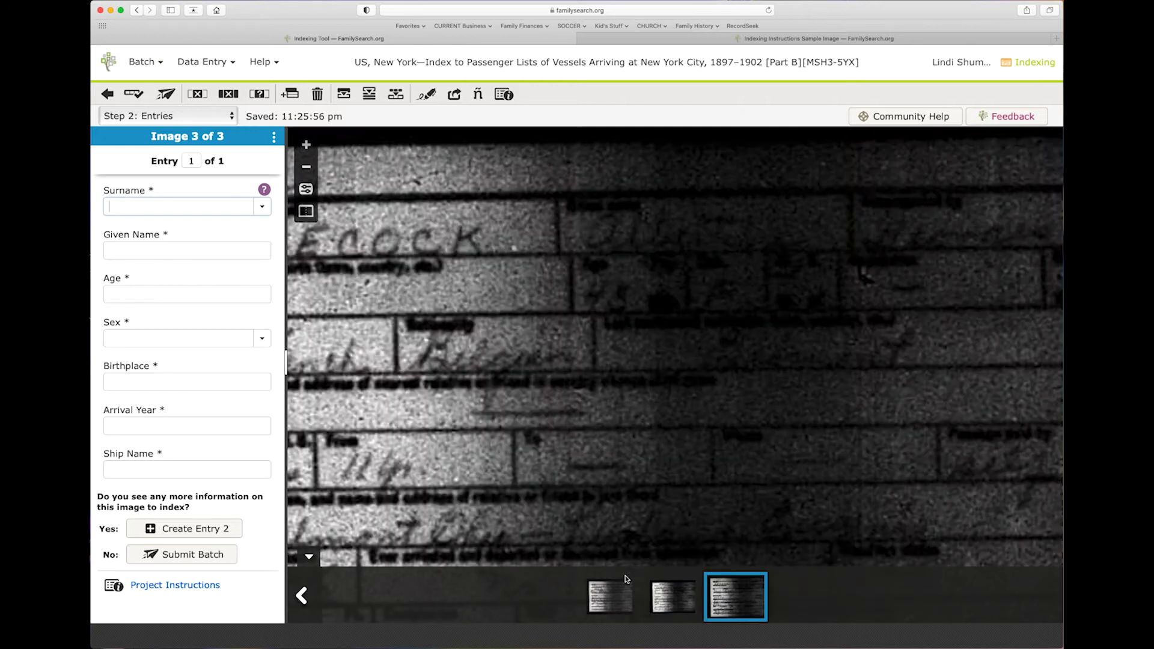
{"action": "left_click", "coordinate": [610, 596]}
{"action": "scroll", "coordinate": [595, 412], "scroll_direction": "down", "scroll_amount": 2}
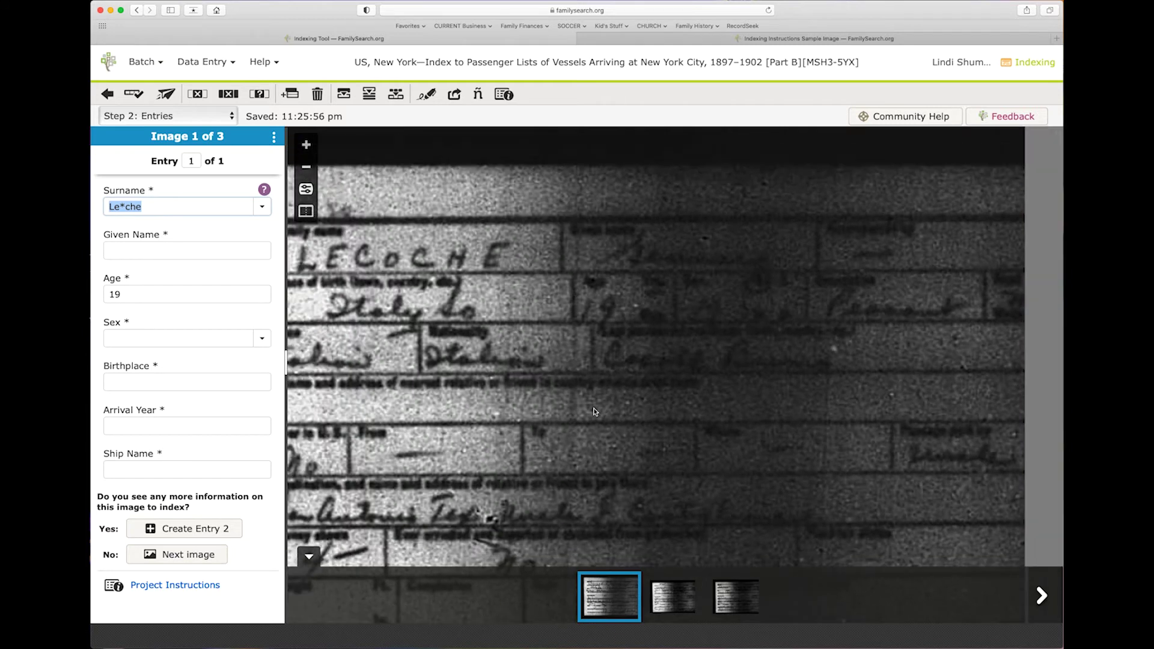
{"action": "scroll", "coordinate": [695, 331], "scroll_direction": "down", "scroll_amount": 2}
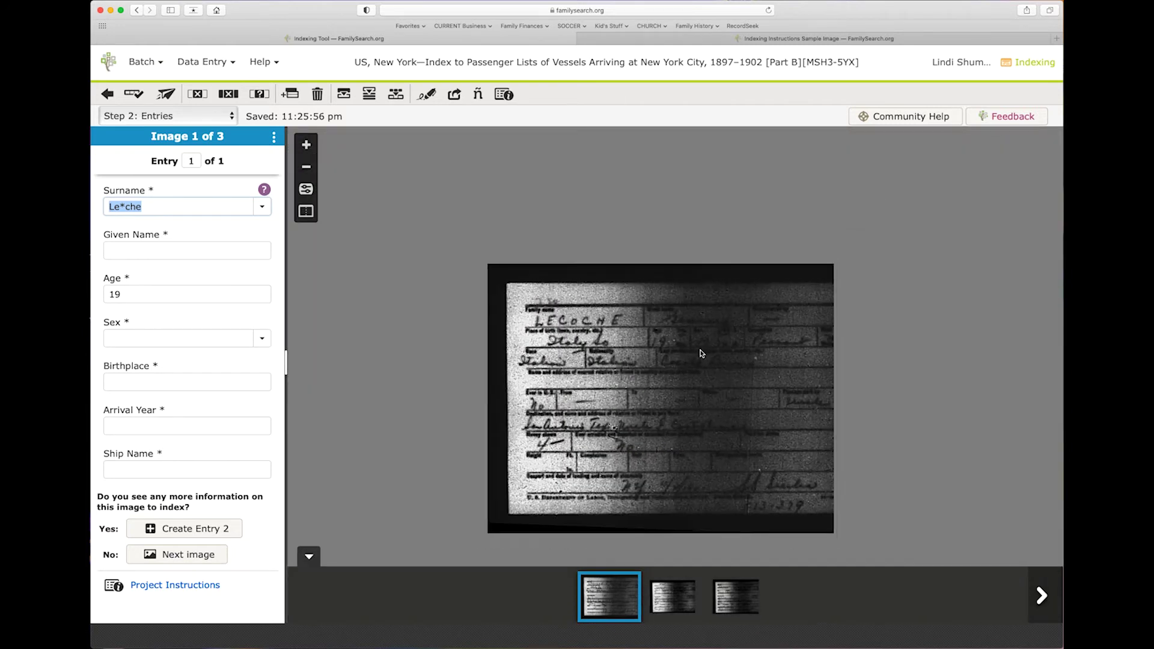
Set the passenger's Sex field to Male
{"action": "left_click", "coordinate": [142, 337]}
{"action": "type", "text": "M"}
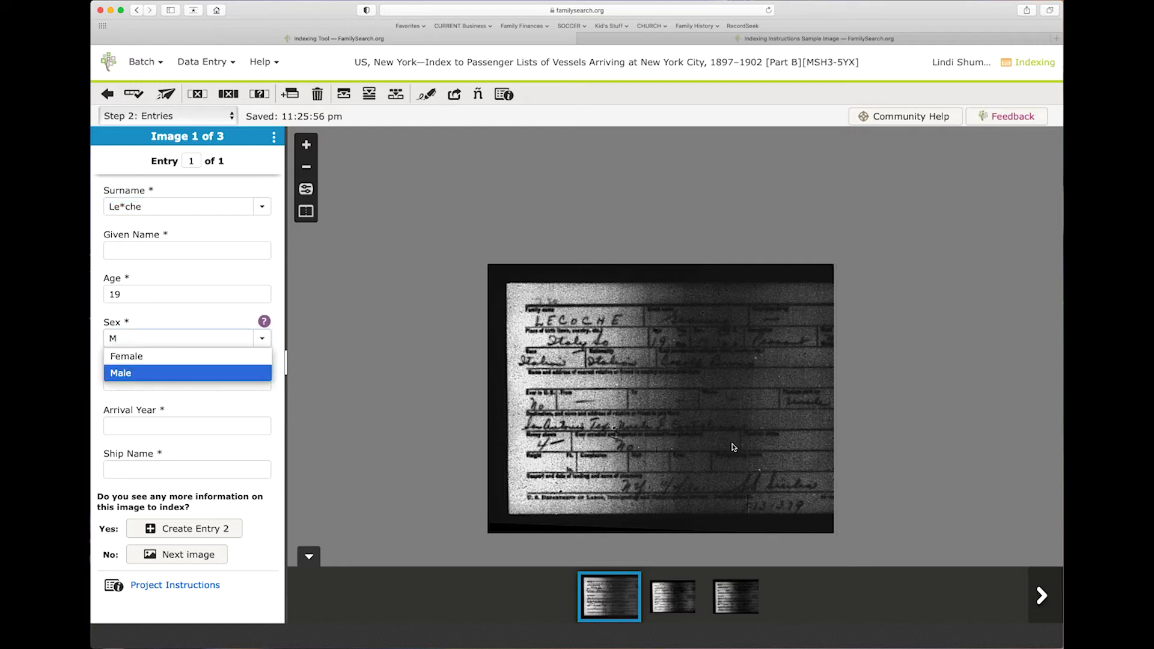
{"action": "scroll", "coordinate": [733, 442], "scroll_direction": "up", "scroll_amount": 3}
{"action": "scroll", "coordinate": [732, 441], "scroll_direction": "down", "scroll_amount": 5}
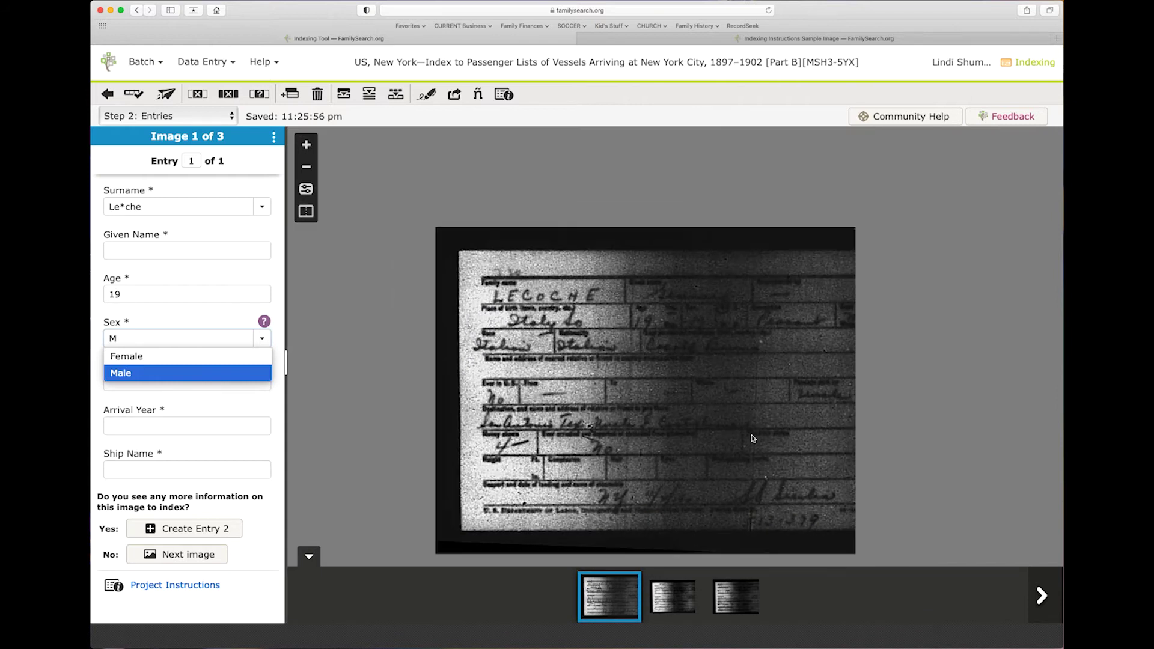
{"action": "left_click", "coordinate": [173, 426]}
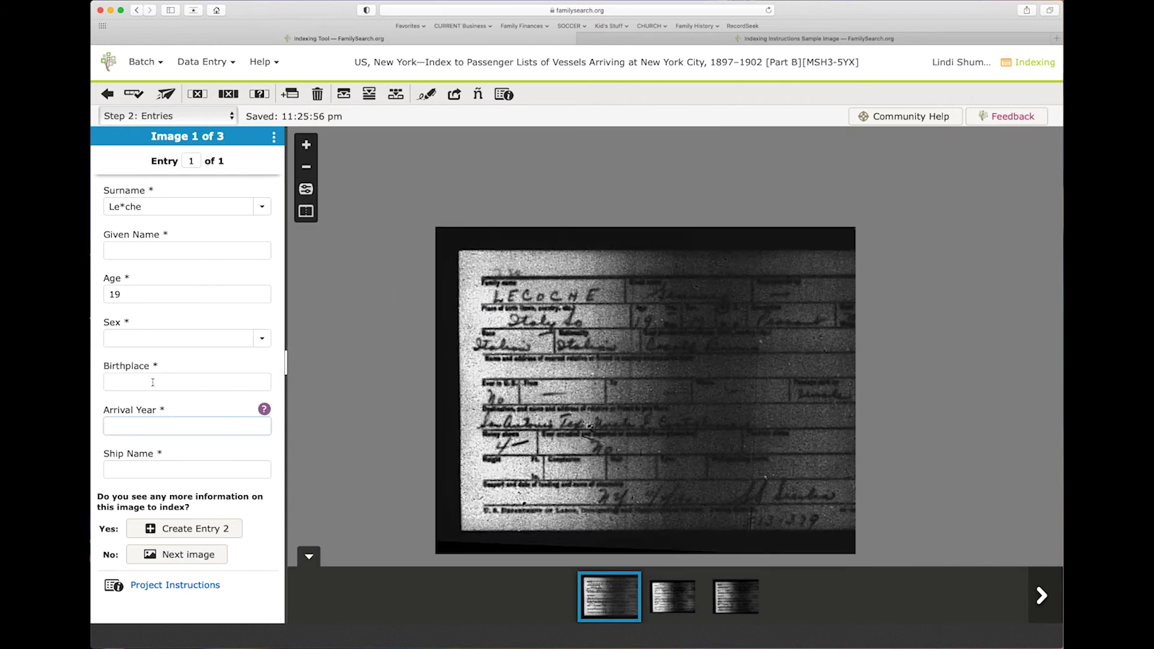
{"action": "left_click", "coordinate": [132, 335]}
{"action": "left_click", "coordinate": [262, 338]}
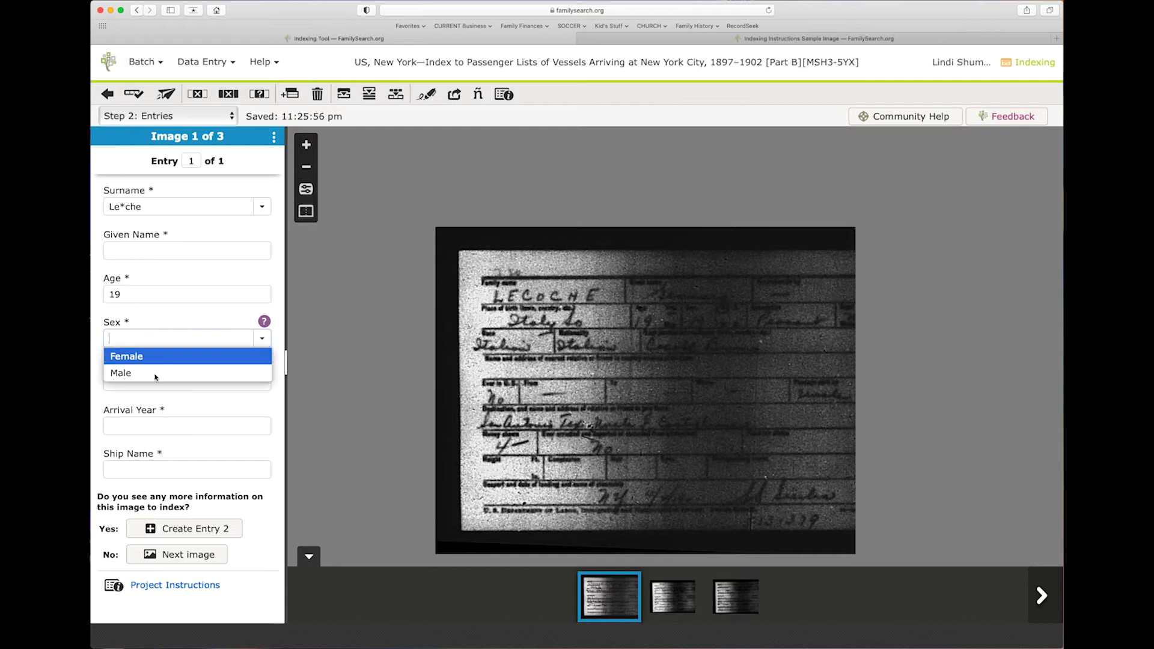
{"action": "left_click", "coordinate": [154, 377]}
{"action": "type", "text": "Male"}
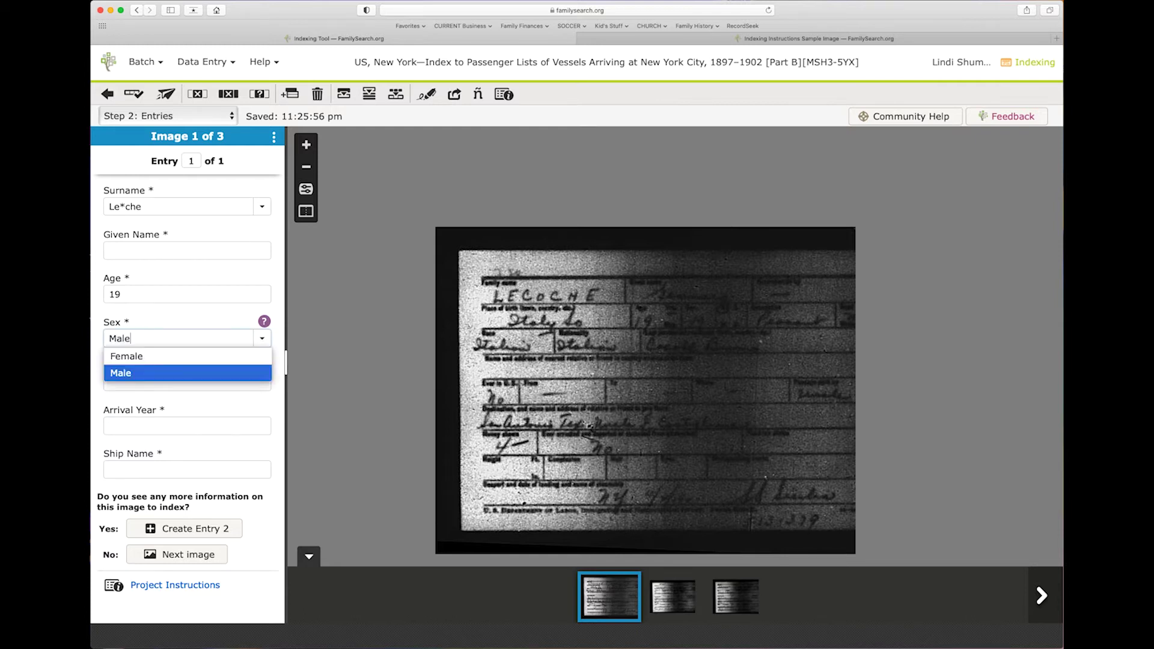
{"action": "key", "text": "Tab"}
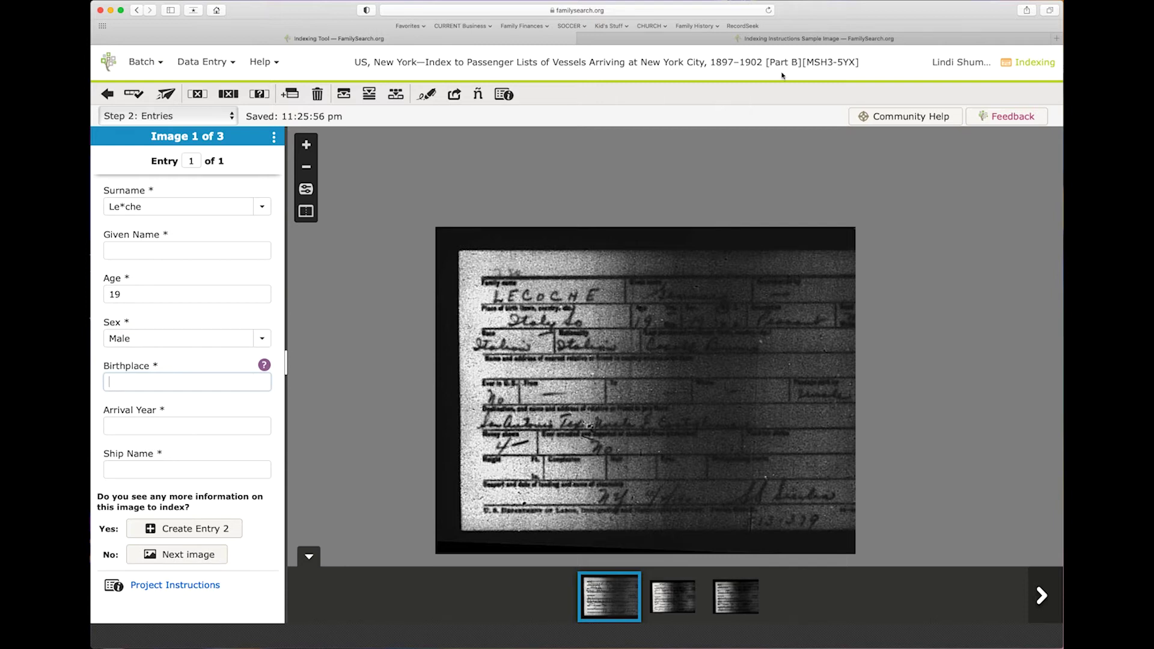
Check the sample card, then enter 'Italy So' as the Birthplace on the LECOCHE card
{"action": "left_click", "coordinate": [781, 38]}
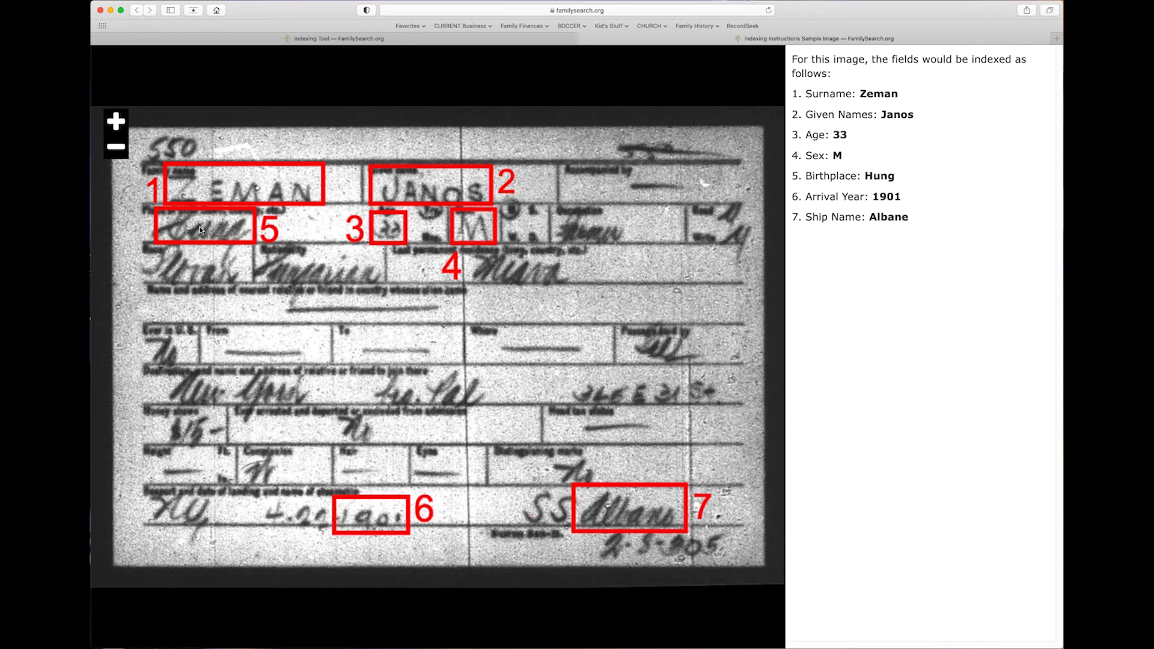
{"action": "left_click", "coordinate": [350, 38]}
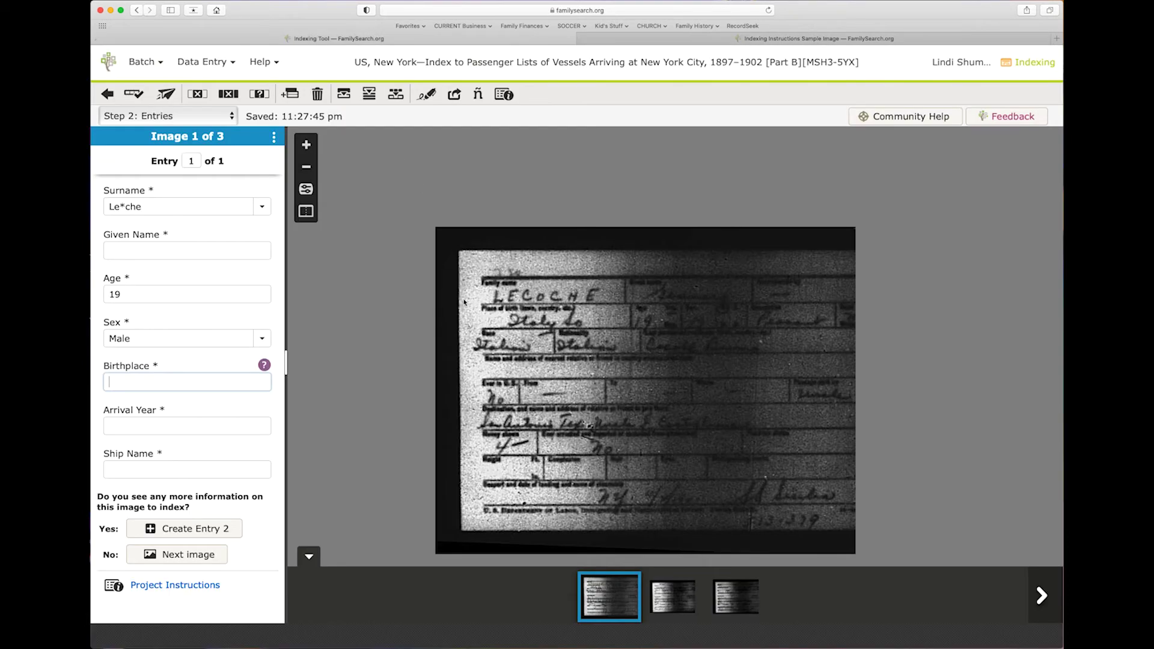
{"action": "scroll", "coordinate": [493, 330], "scroll_direction": "up", "scroll_amount": 3}
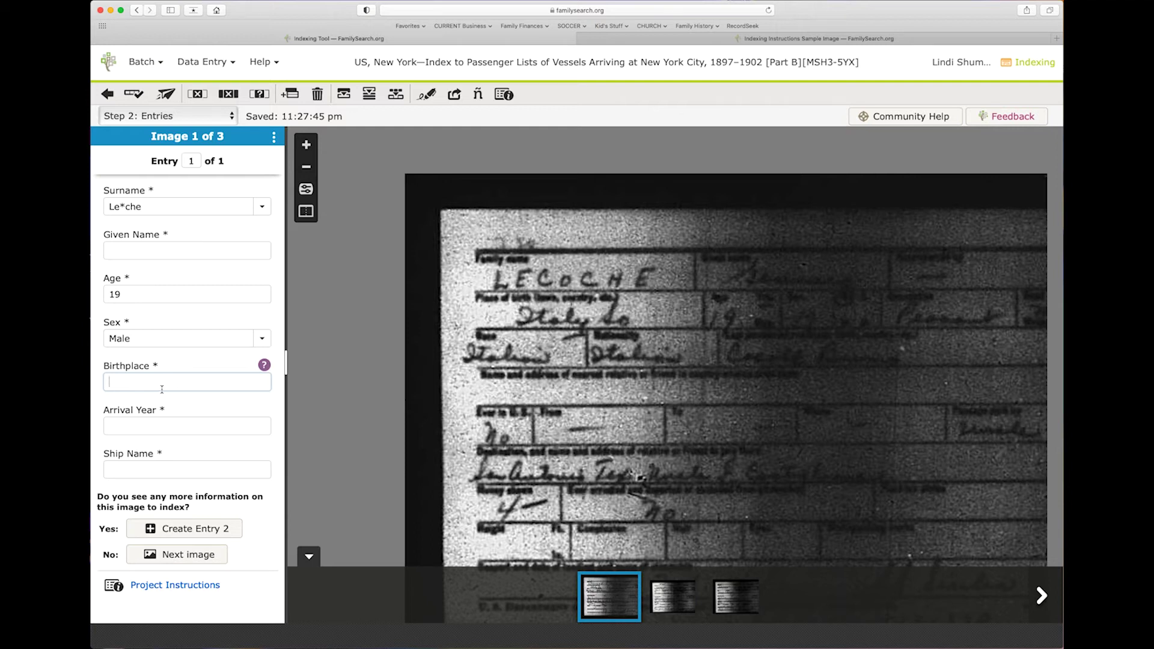
{"action": "type", "text": "Italy So"}
{"action": "left_click", "coordinate": [219, 424]}
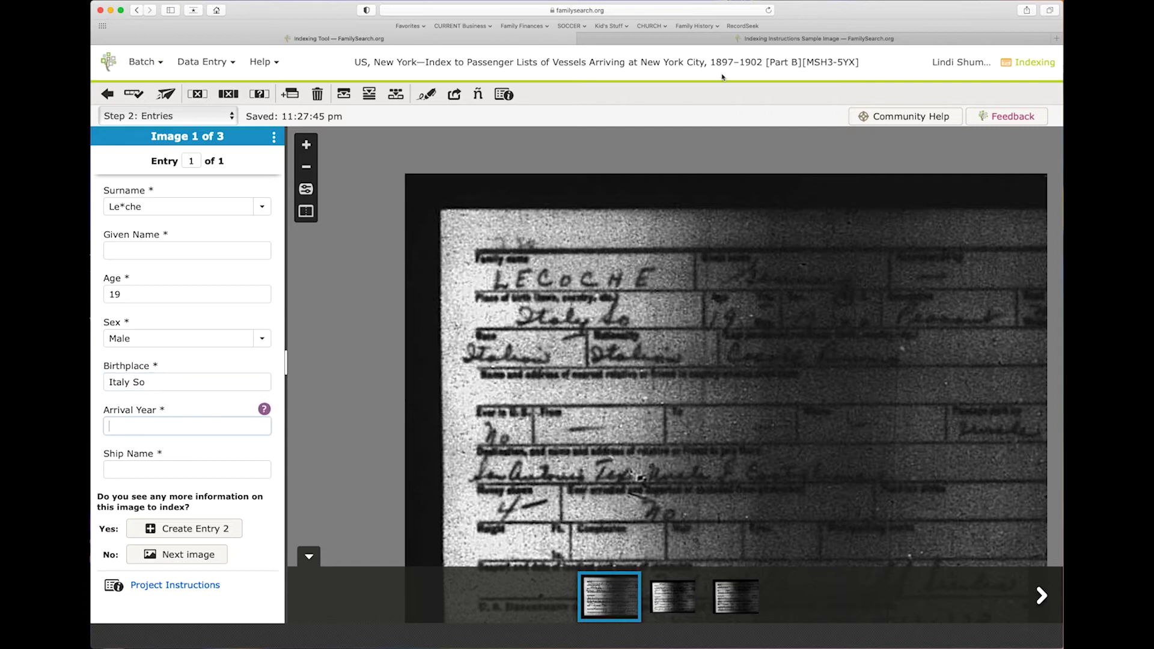
Zoom and pan the LECOCHE card down to its handwritten port and ship lines
{"action": "left_click", "coordinate": [772, 38]}
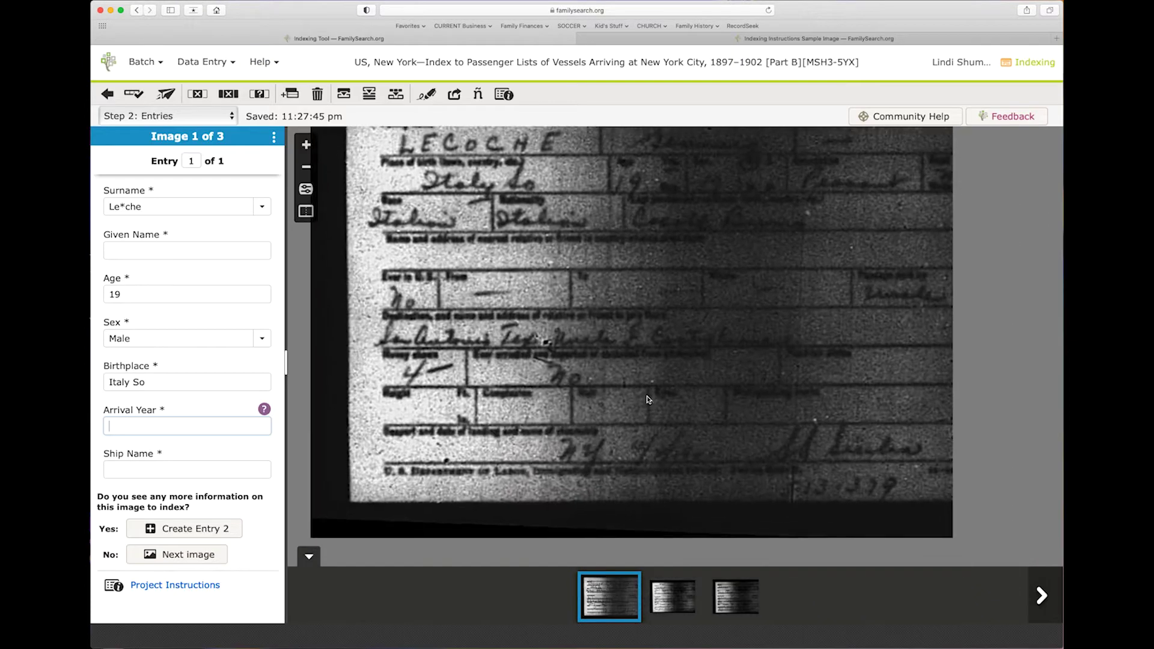
{"action": "scroll", "coordinate": [657, 438], "scroll_direction": "down", "scroll_amount": 1}
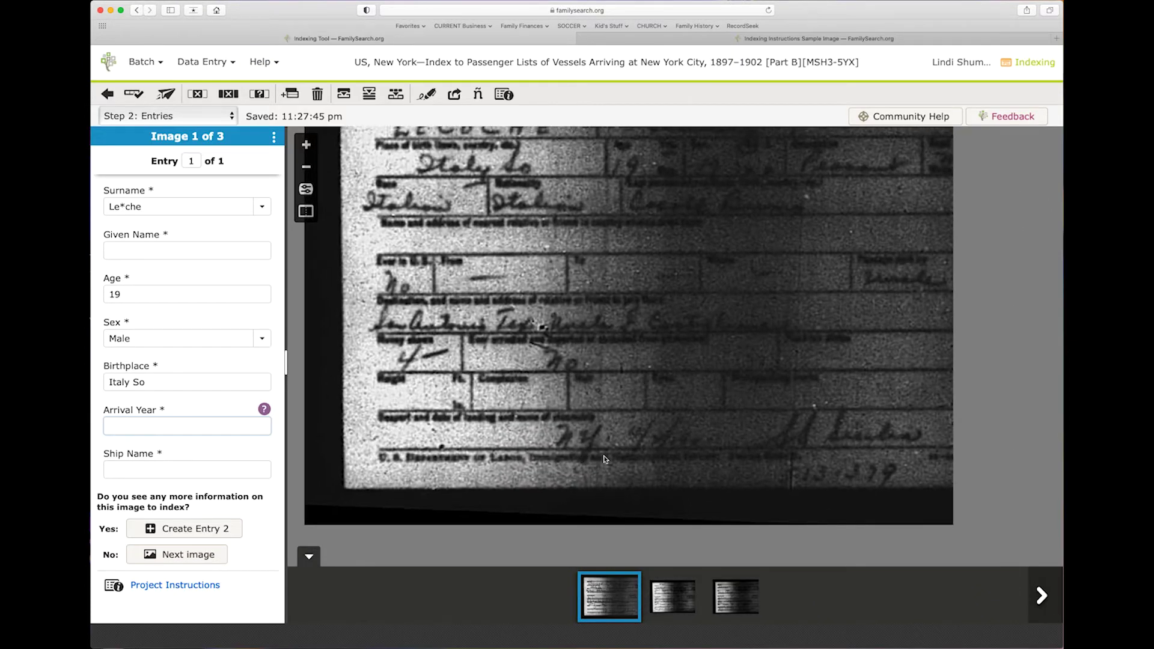
{"action": "scroll", "coordinate": [685, 454], "scroll_direction": "up", "scroll_amount": 2}
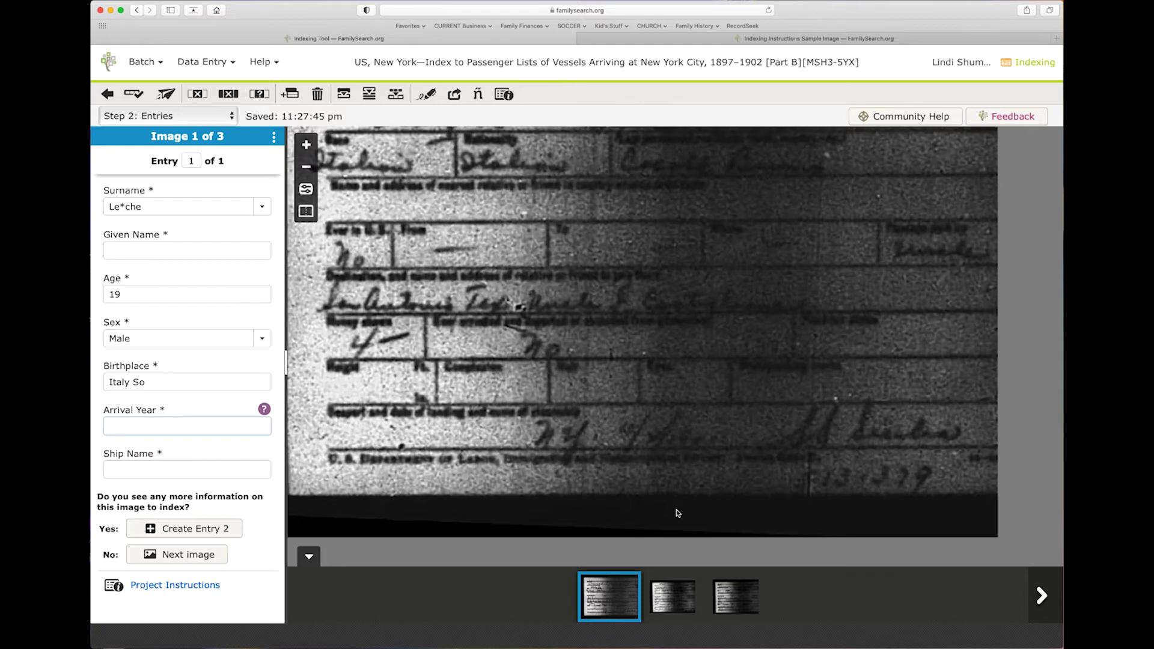
{"action": "left_click", "coordinate": [697, 592]}
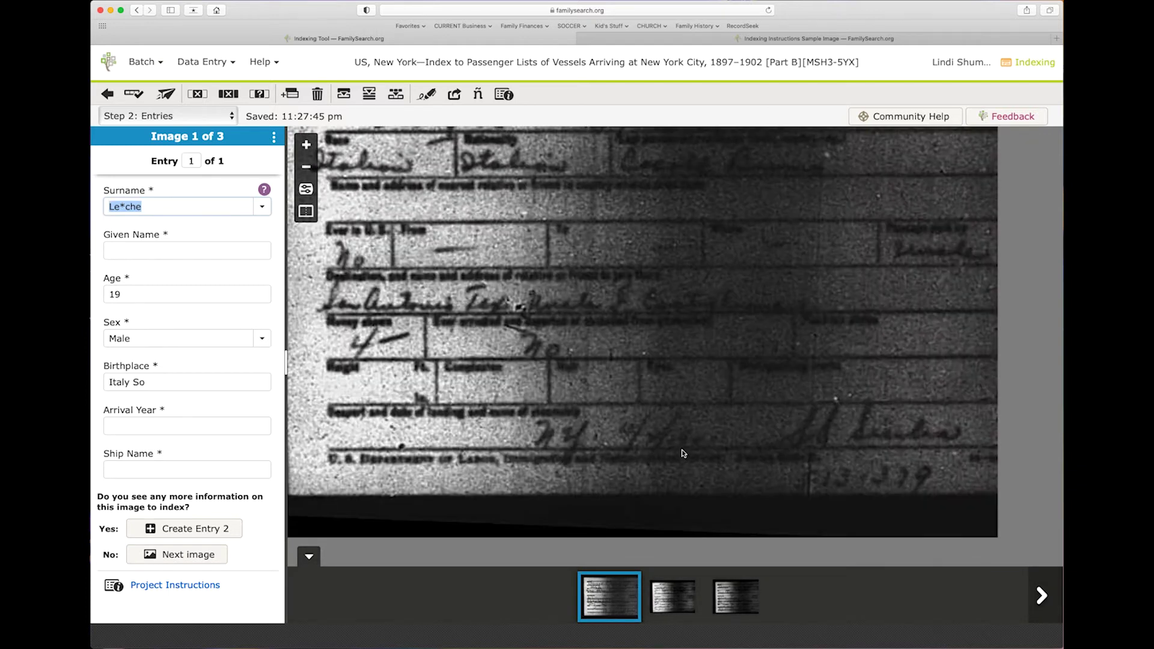
{"action": "left_click", "coordinate": [735, 596]}
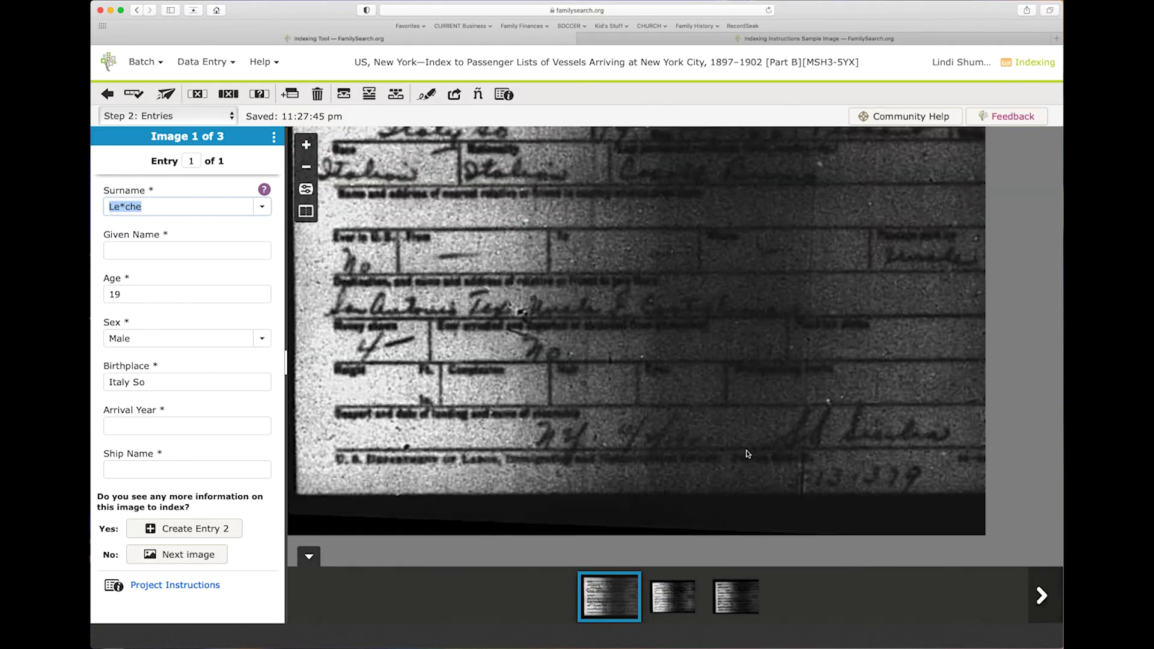
{"action": "left_click_drag", "start_coordinate": [732, 445], "coordinate": [767, 441]}
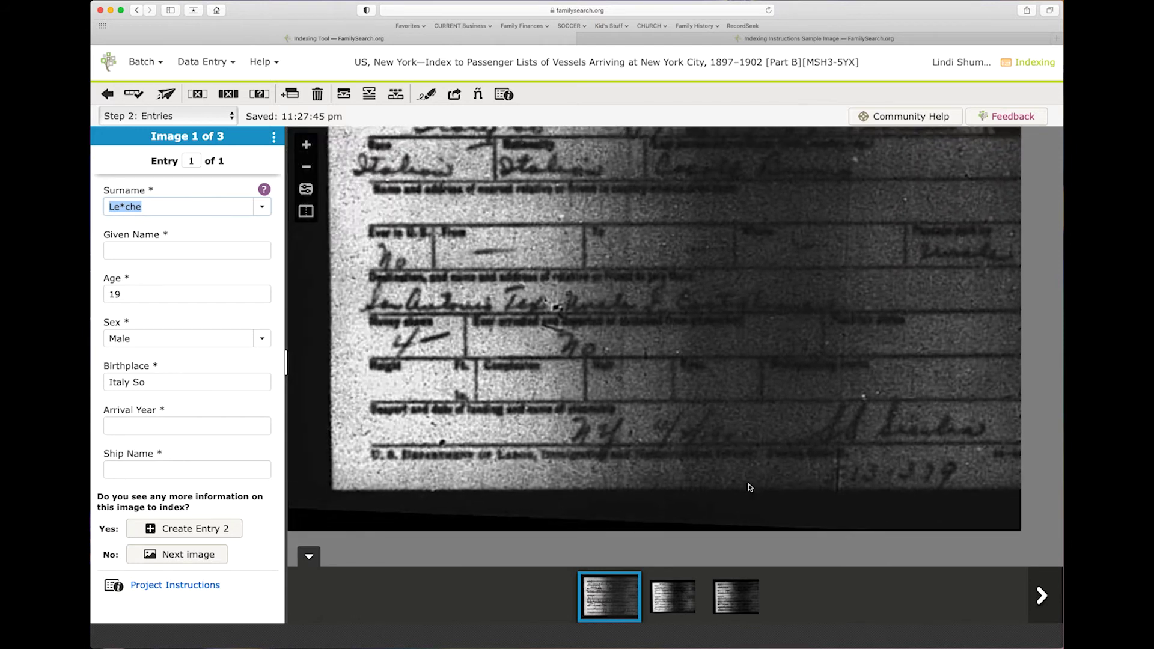
On the instructions sample image, select the example ship name 'Albane'
{"action": "mouse_move", "coordinate": [822, 43]}
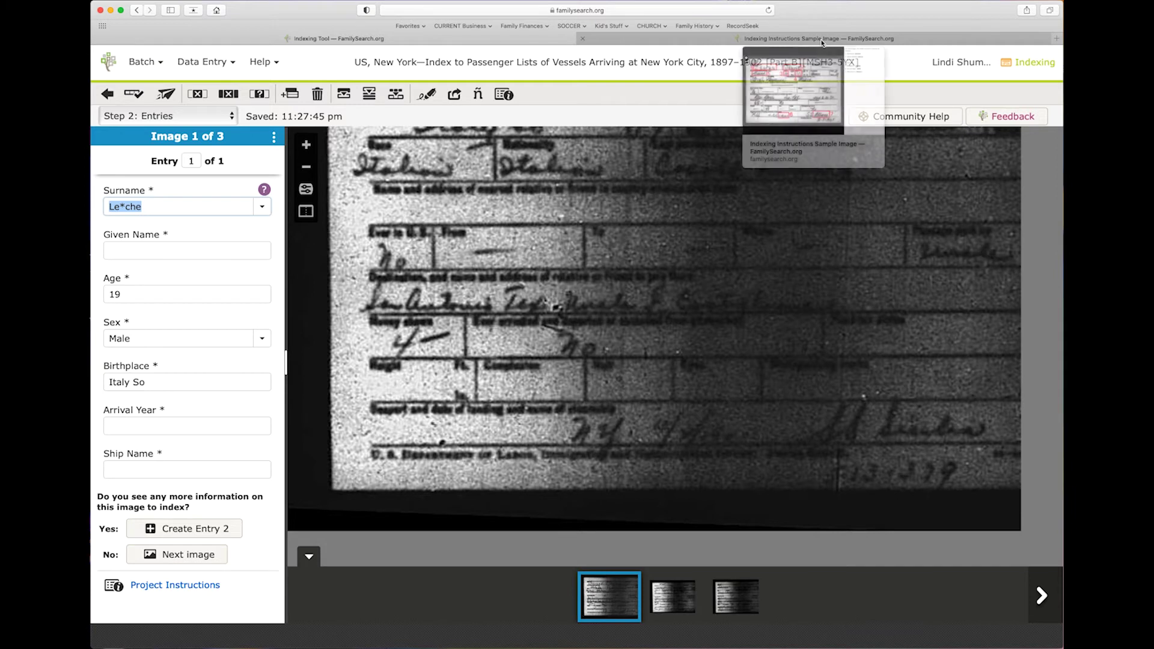
{"action": "left_click", "coordinate": [822, 40]}
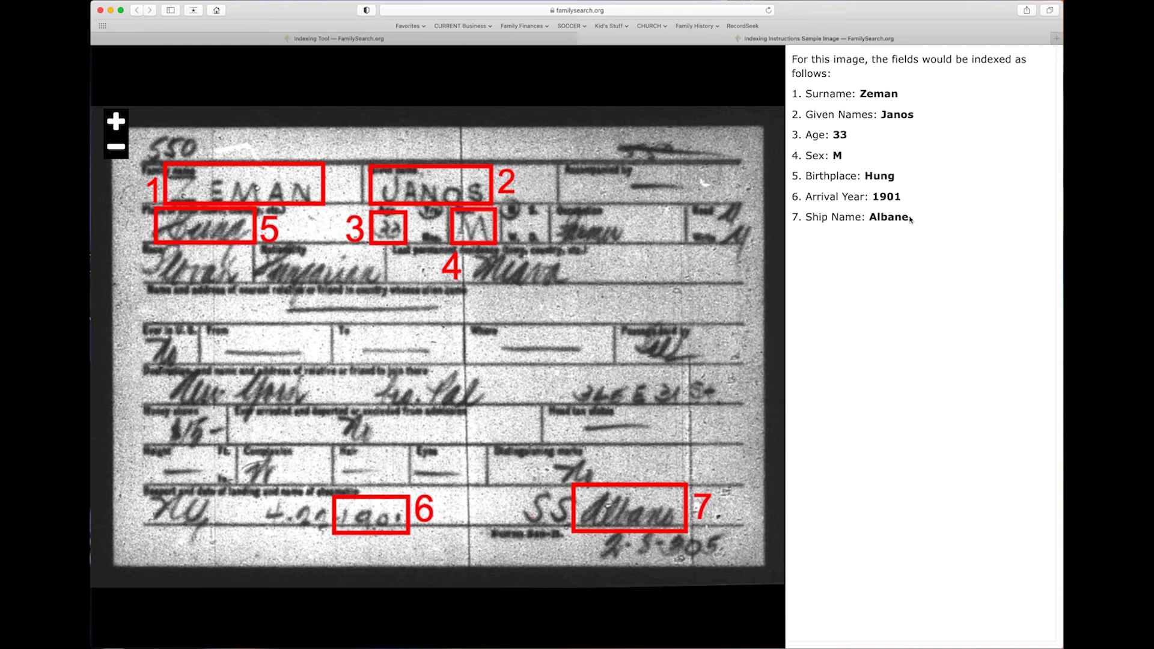
{"action": "left_click_drag", "start_coordinate": [910, 220], "coordinate": [872, 218]}
Search Google for 'ship Albane', then refine the query to 'ship Albane arrival 1901'
{"action": "left_click", "coordinate": [1056, 37]}
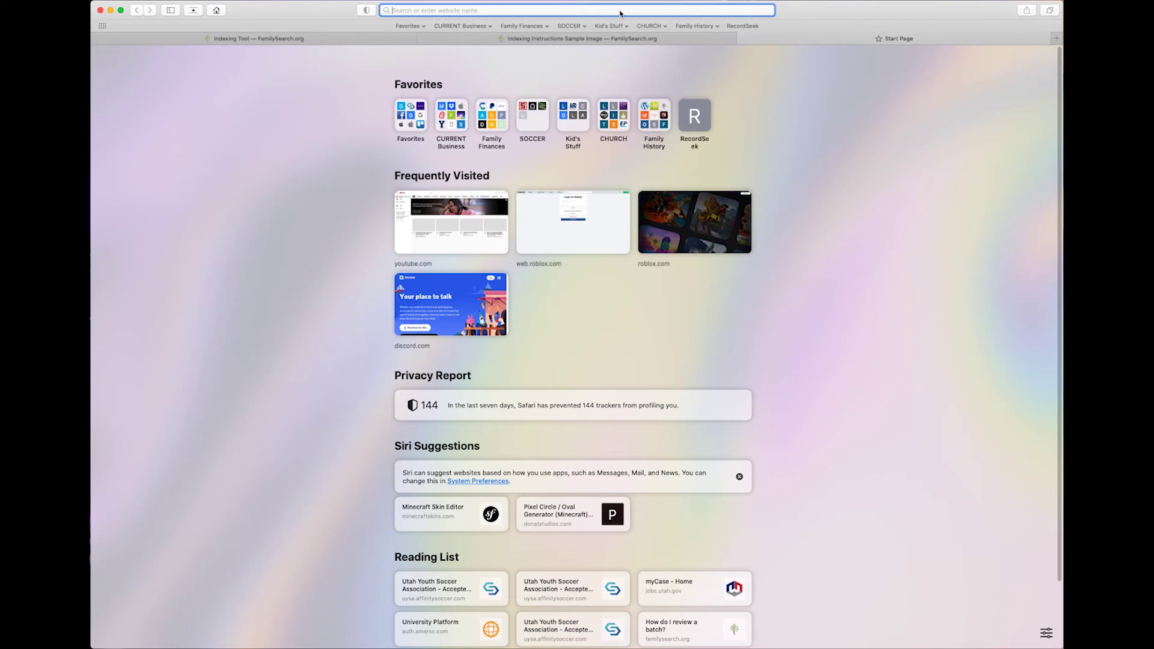
{"action": "type", "text": "ship Albane"}
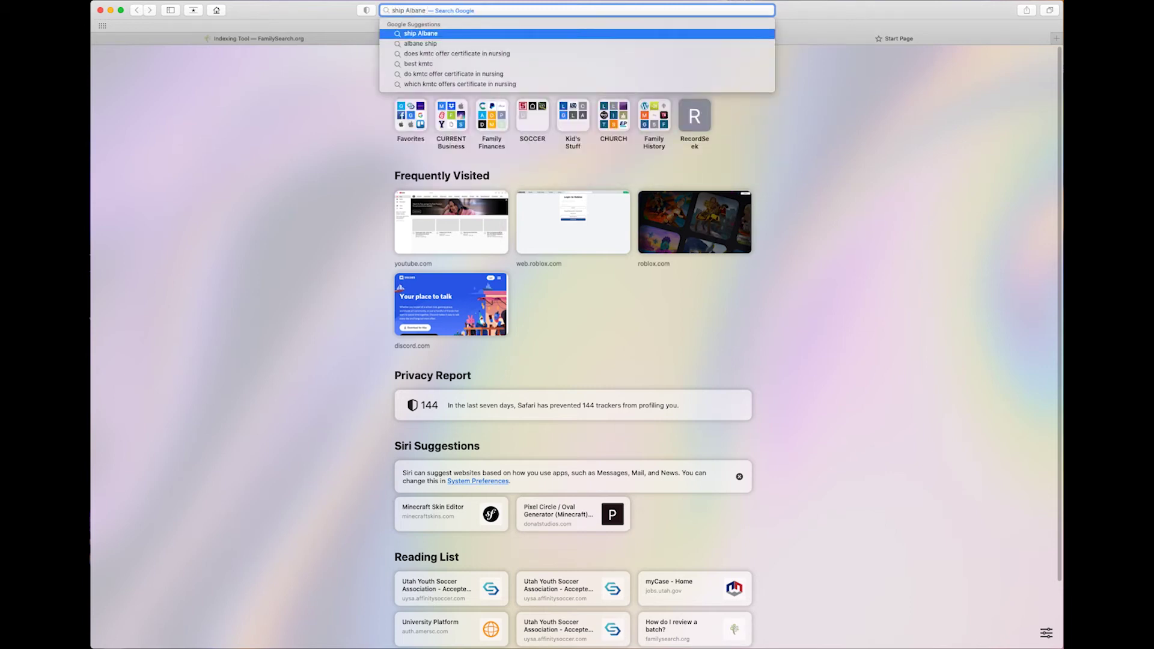
{"action": "key", "text": "Return"}
{"action": "left_click", "coordinate": [401, 42]}
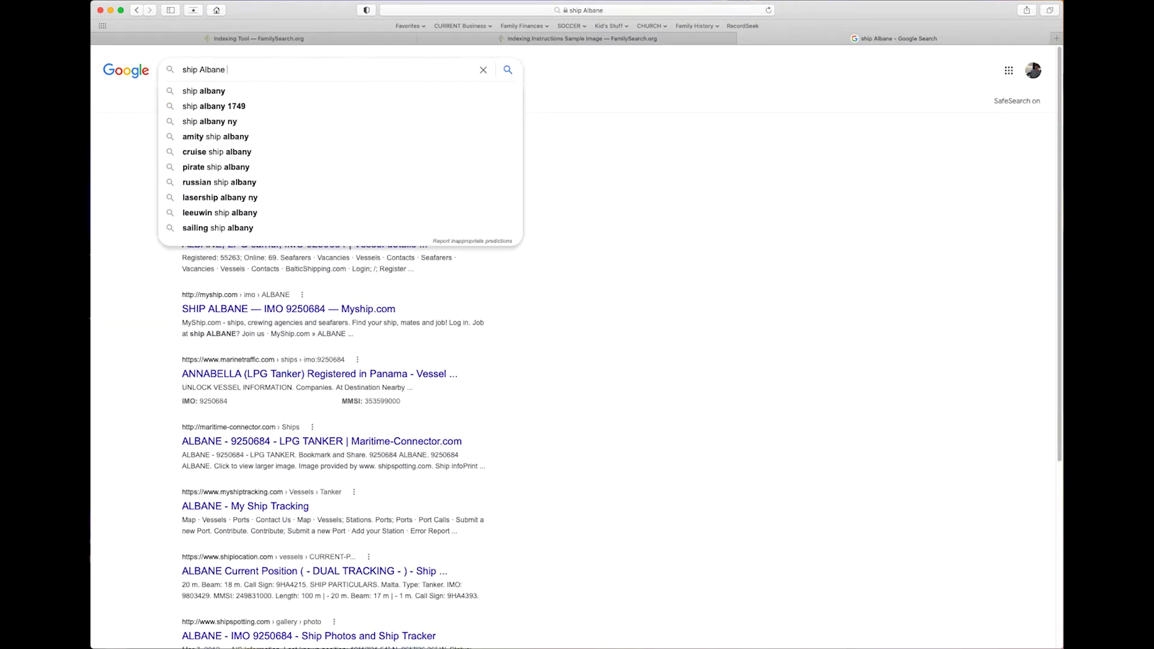
{"action": "type", "text": "arri"}
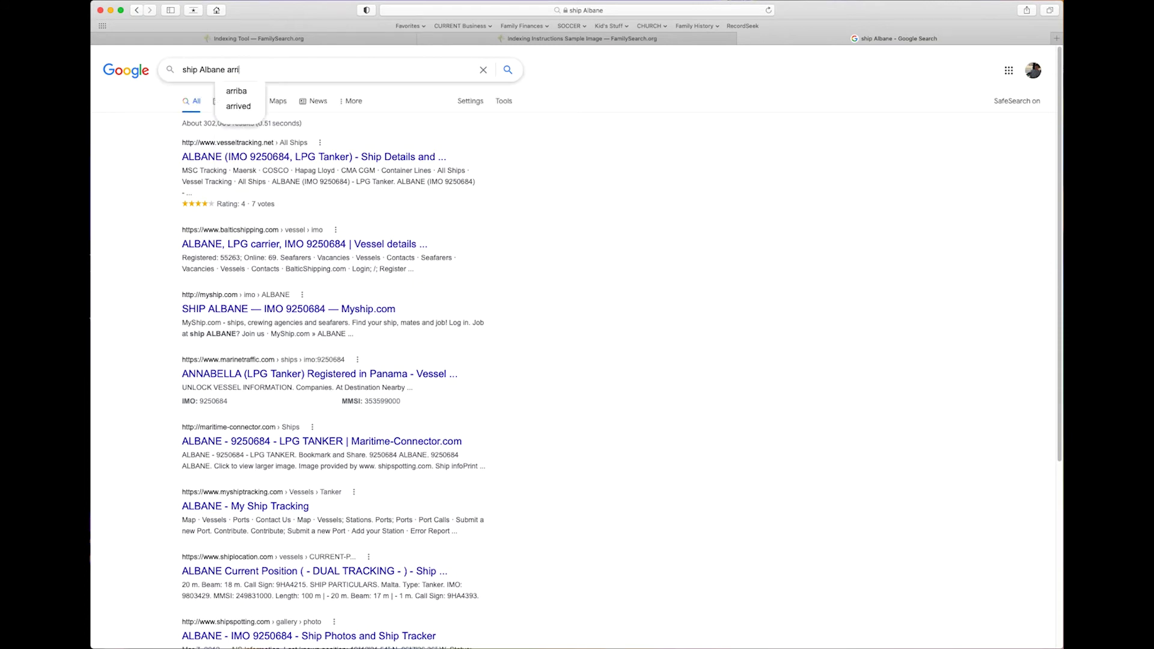
{"action": "type", "text": "val 1901"}
{"action": "key", "text": "Return"}
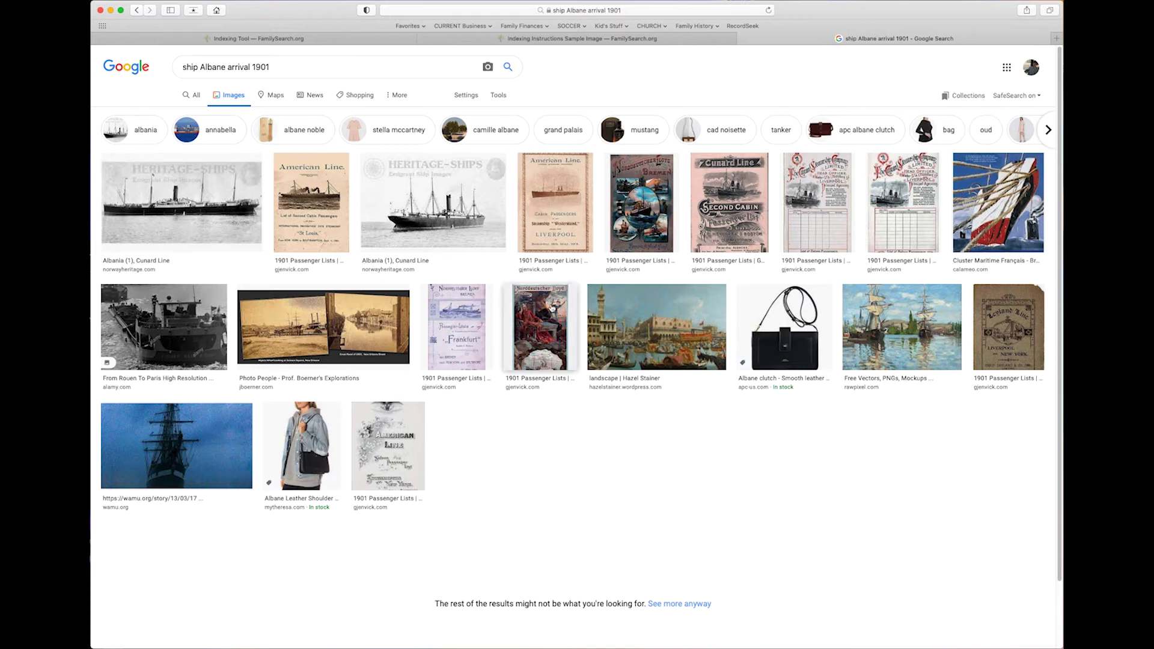
Browse the Google image results for the Albane's 1901 arrival
{"action": "mouse_move", "coordinate": [345, 38]}
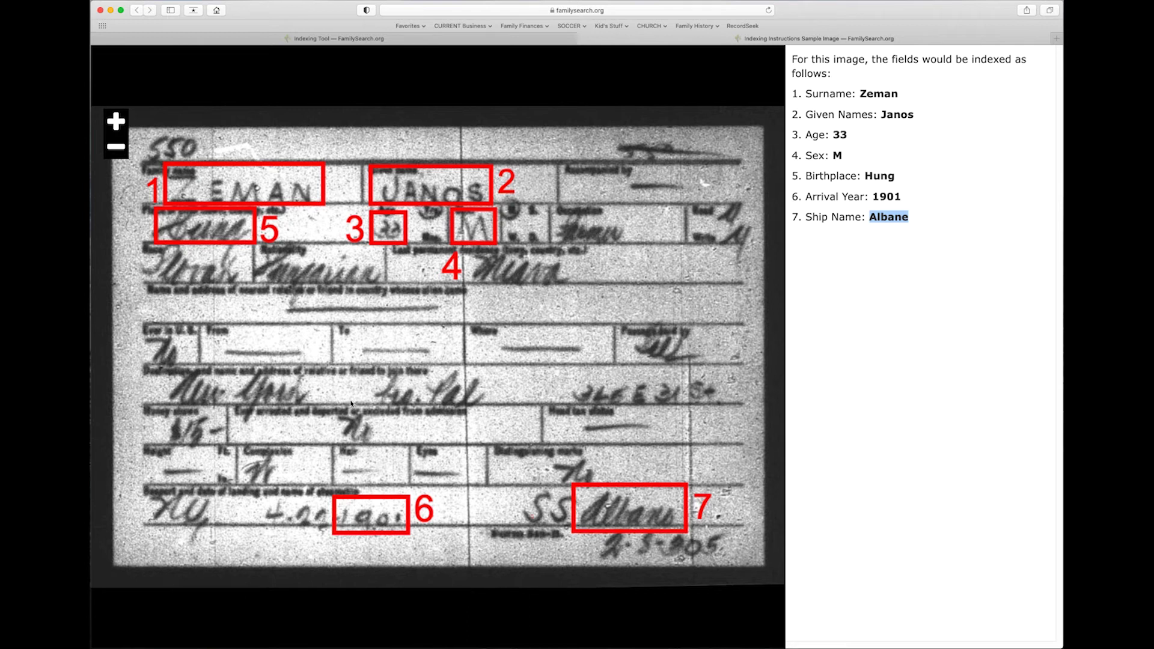
On the LECOCHE card, bring the surname row into view and apply Tools > Invert, then turn Invert off again
{"action": "left_click", "coordinate": [407, 39]}
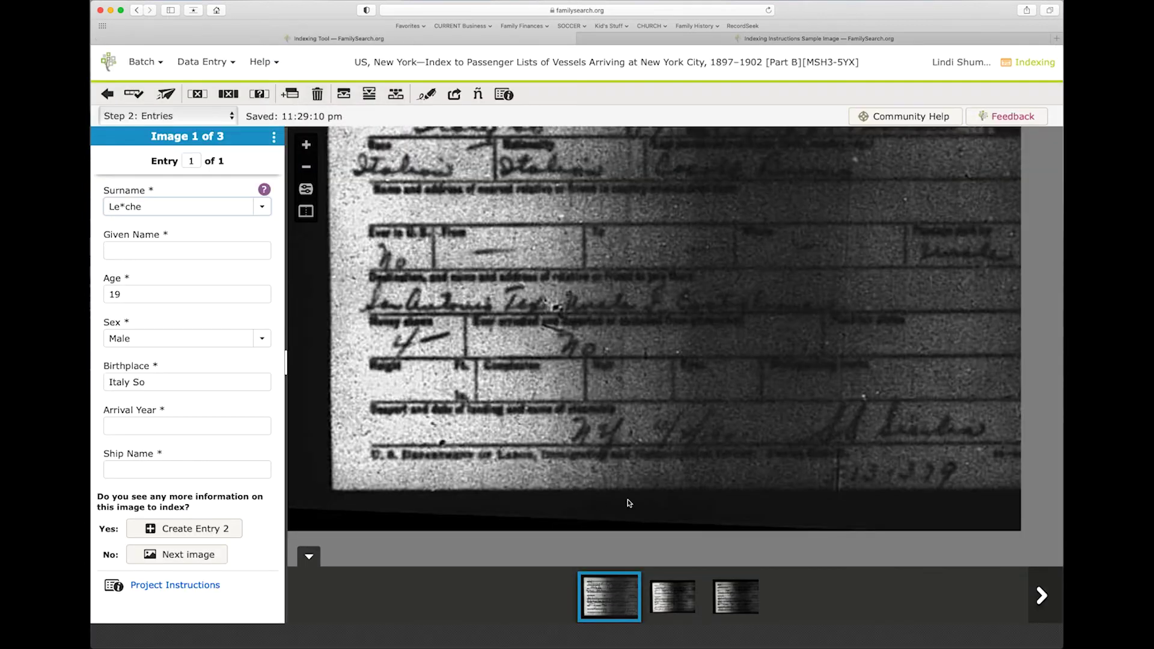
{"action": "left_click_drag", "start_coordinate": [682, 299], "coordinate": [670, 377]}
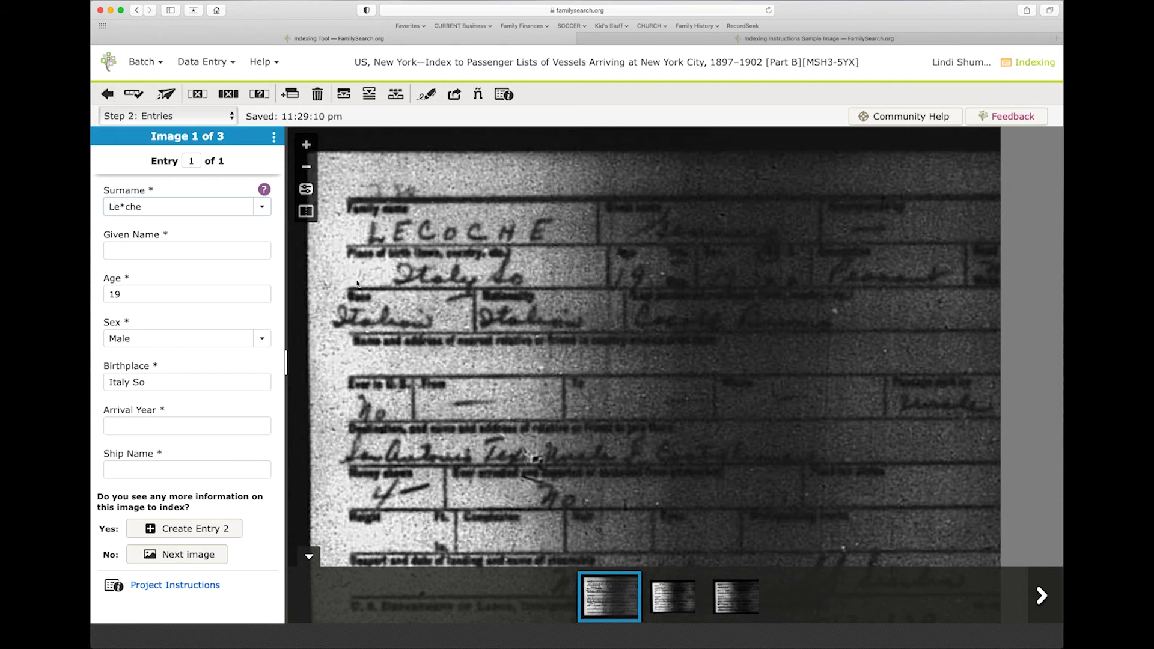
{"action": "scroll", "coordinate": [599, 371], "scroll_direction": "down", "scroll_amount": 3}
{"action": "scroll", "coordinate": [599, 371], "scroll_direction": "up", "scroll_amount": 3}
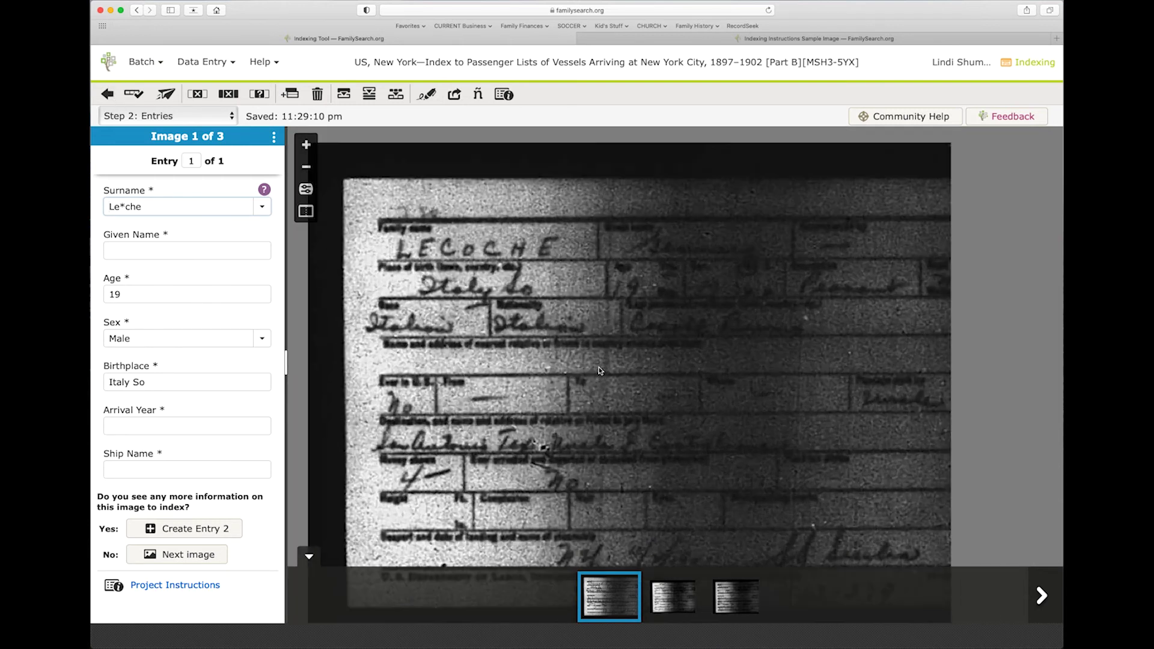
{"action": "left_click", "coordinate": [305, 190]}
{"action": "left_click", "coordinate": [337, 236]}
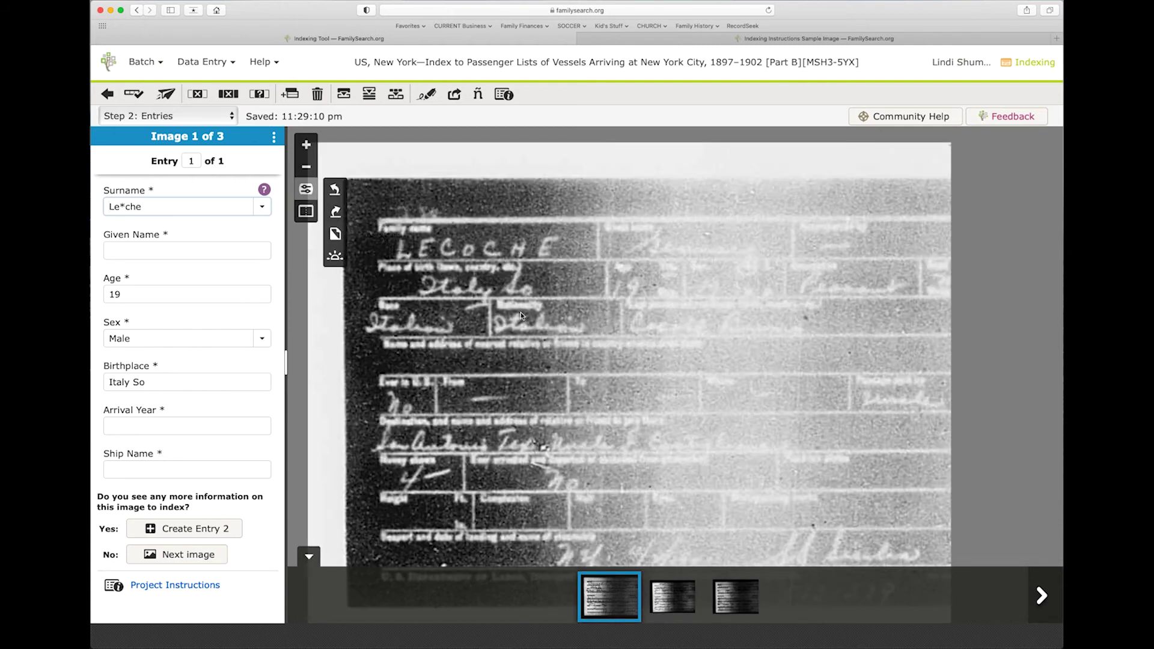
{"action": "scroll", "coordinate": [631, 365], "scroll_direction": "up", "scroll_amount": 2}
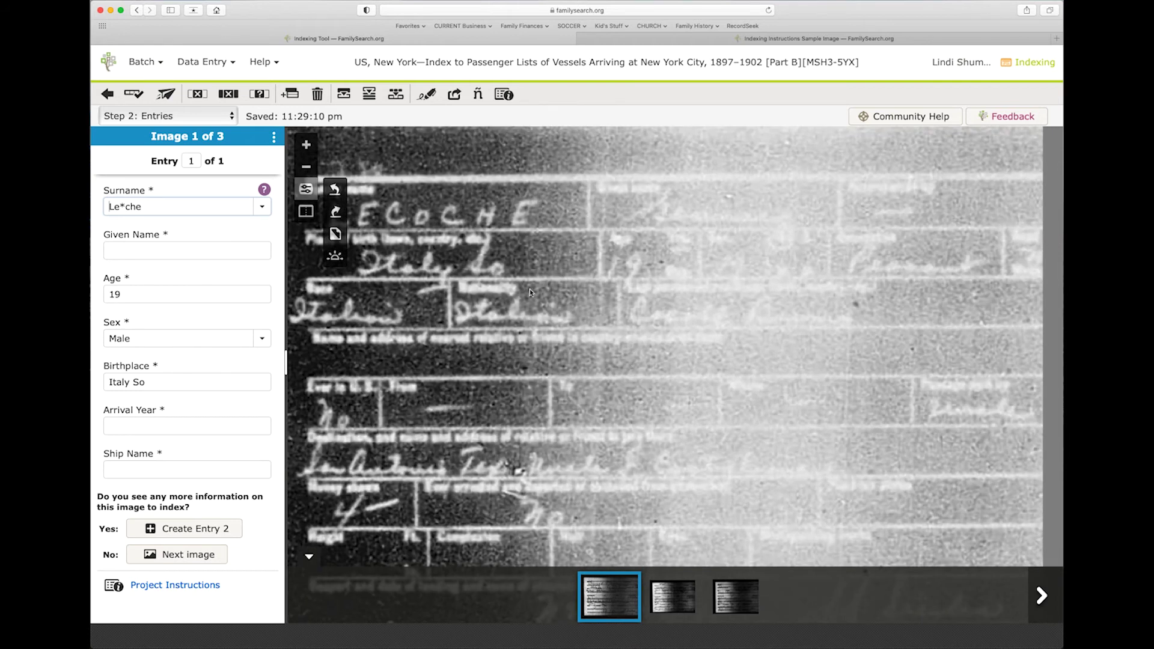
{"action": "left_click", "coordinate": [335, 235]}
Raise the brightness on the LECOCHE arrival card image and apply the brightness/contrast change
{"action": "left_click", "coordinate": [335, 256]}
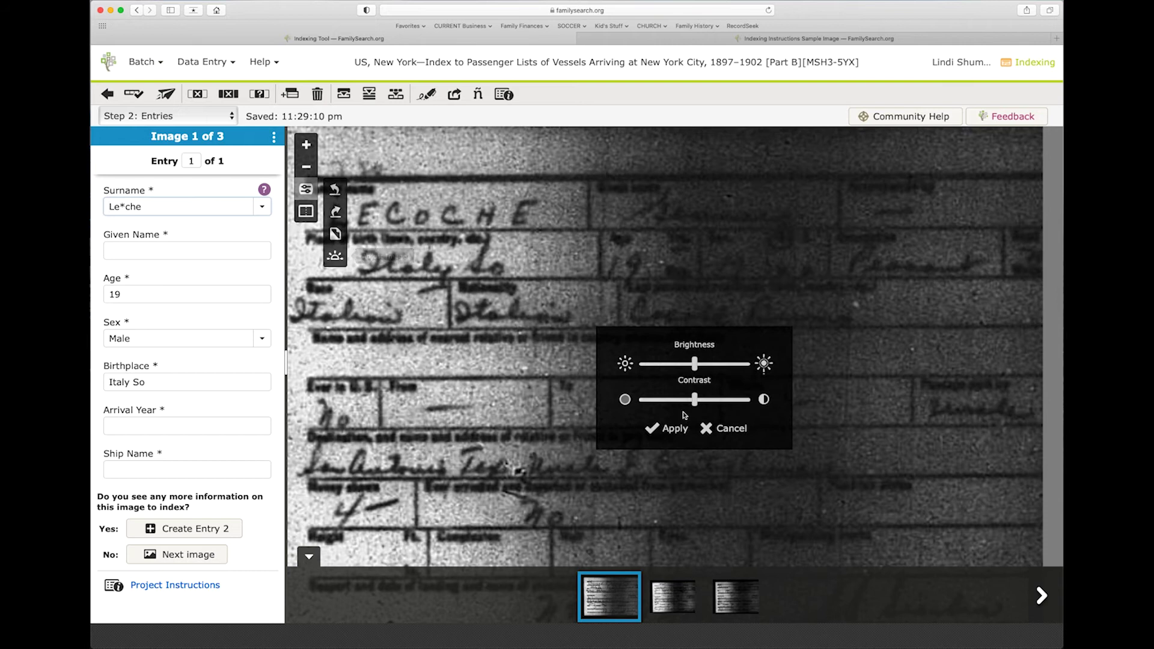
{"action": "left_click_drag", "start_coordinate": [692, 364], "coordinate": [691, 404]}
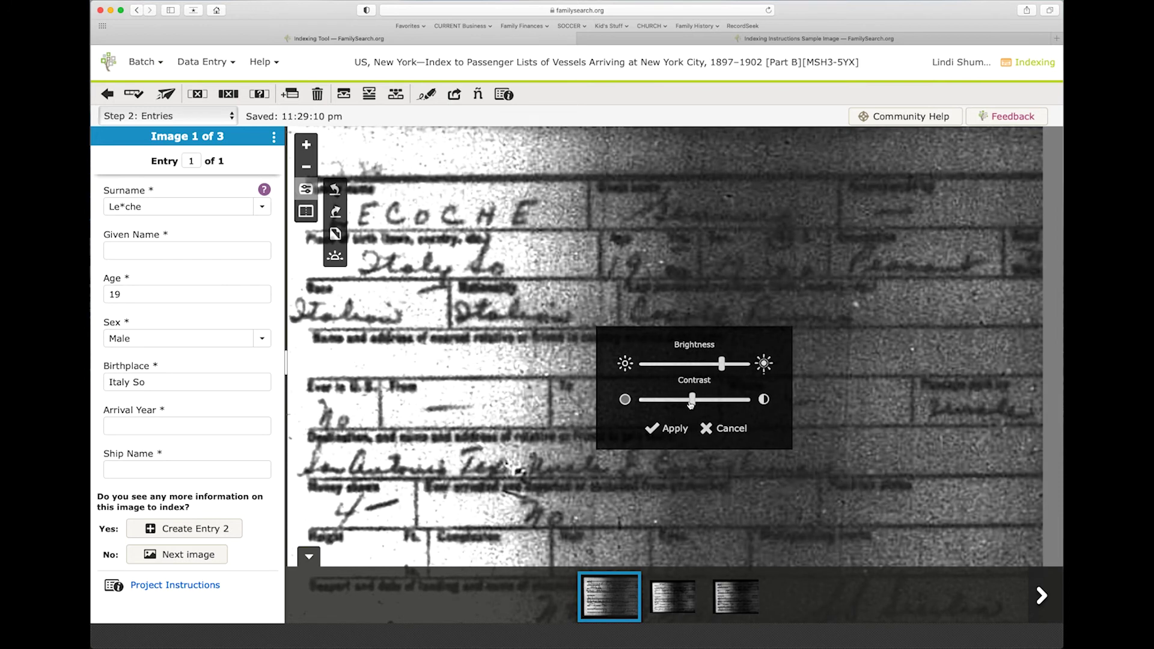
{"action": "left_click", "coordinate": [667, 432]}
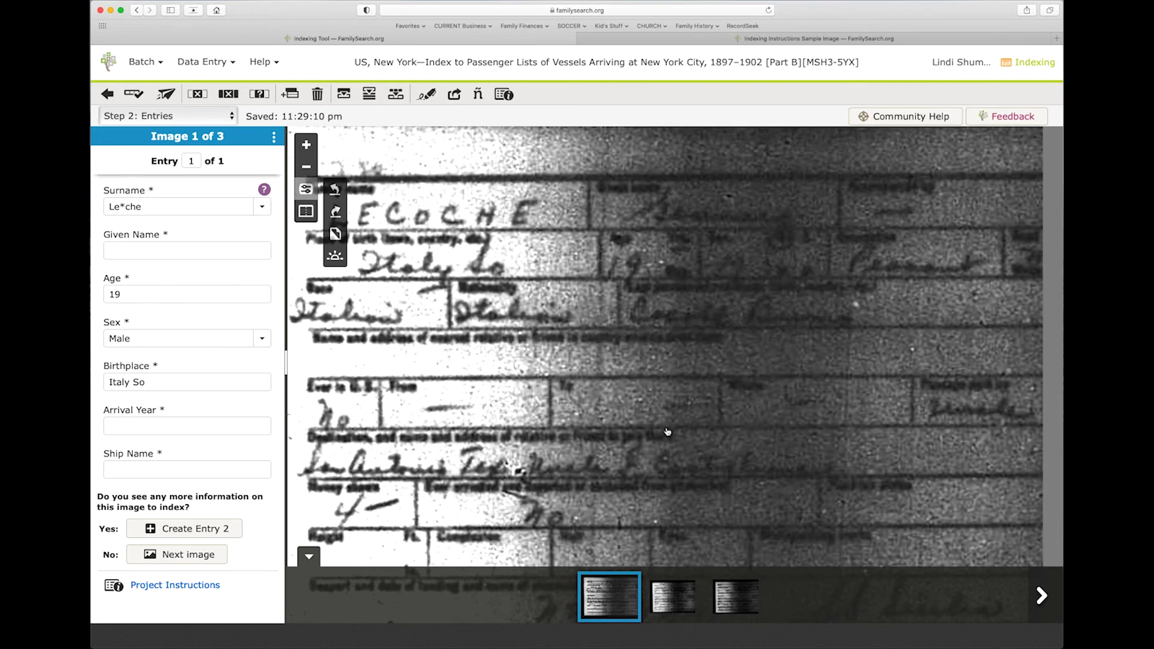
Show the reference images and compare the cards two and three images back, including LECOCG
{"action": "left_click", "coordinate": [307, 215]}
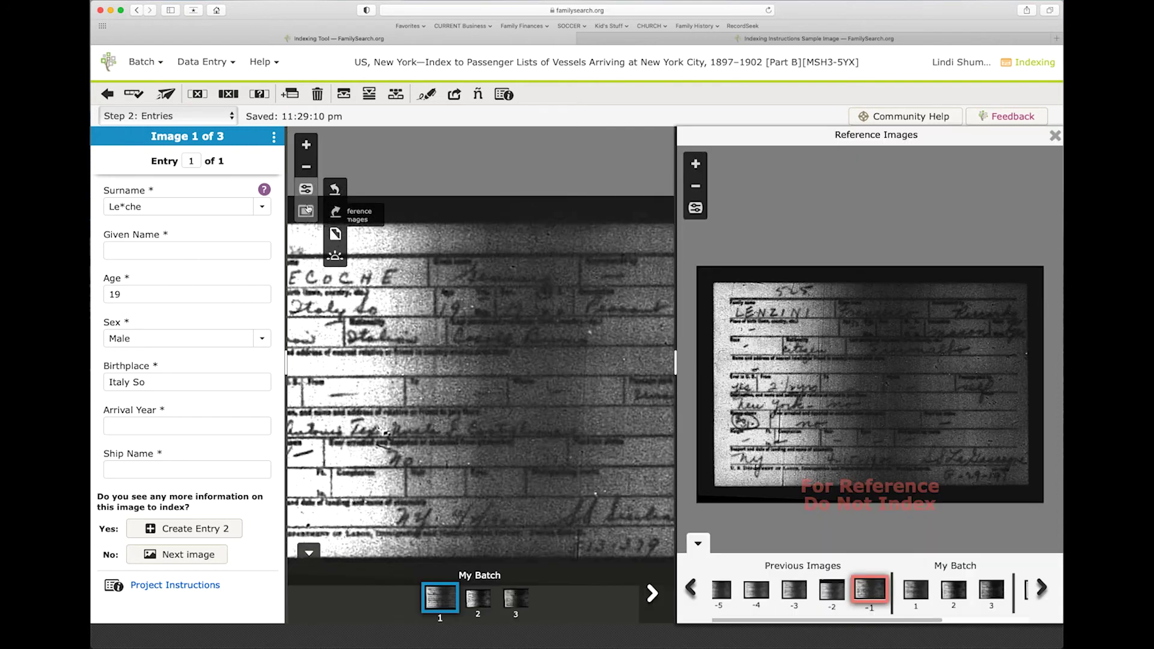
{"action": "left_click", "coordinate": [840, 587]}
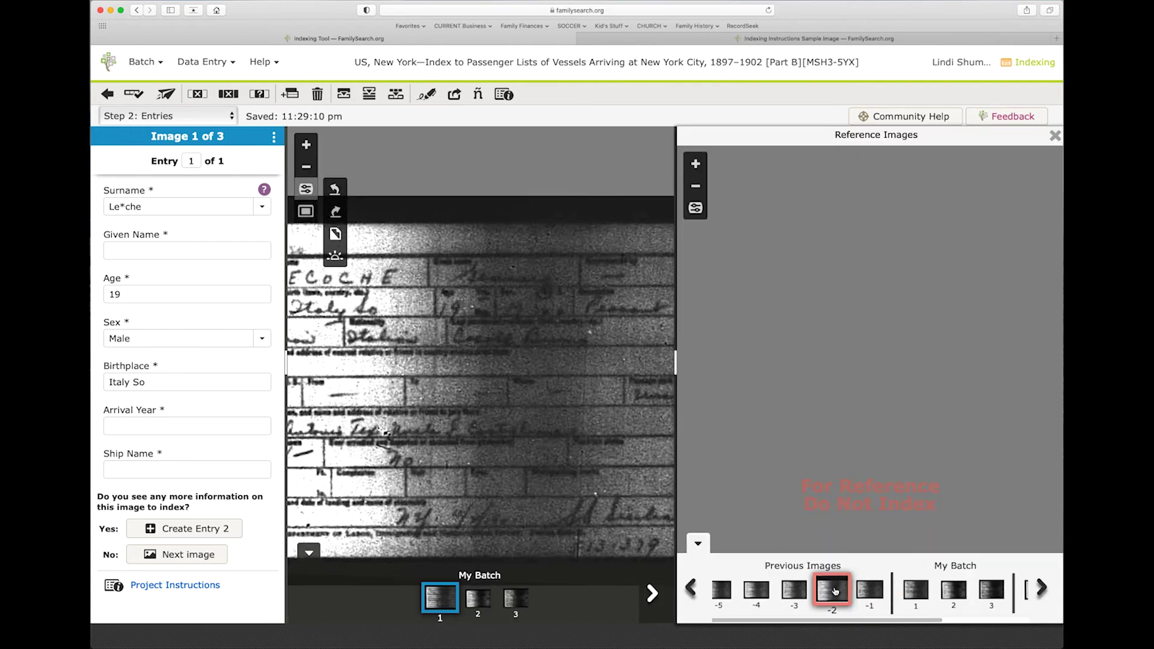
{"action": "left_click", "coordinate": [793, 598]}
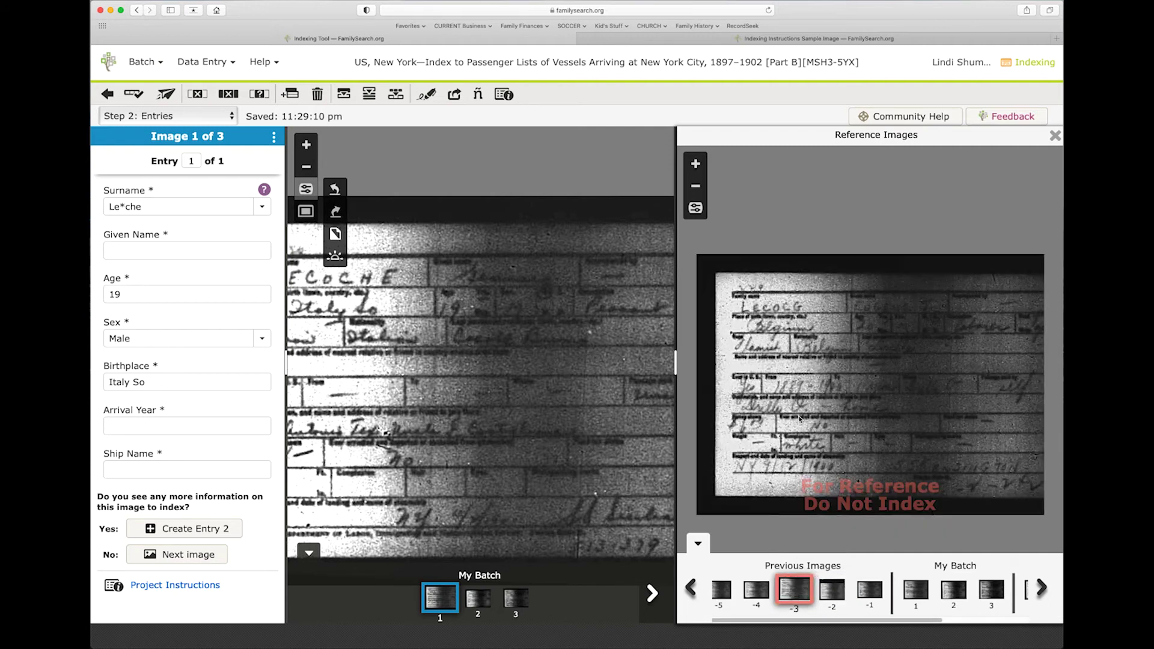
{"action": "scroll", "coordinate": [799, 419], "scroll_direction": "up", "scroll_amount": 3}
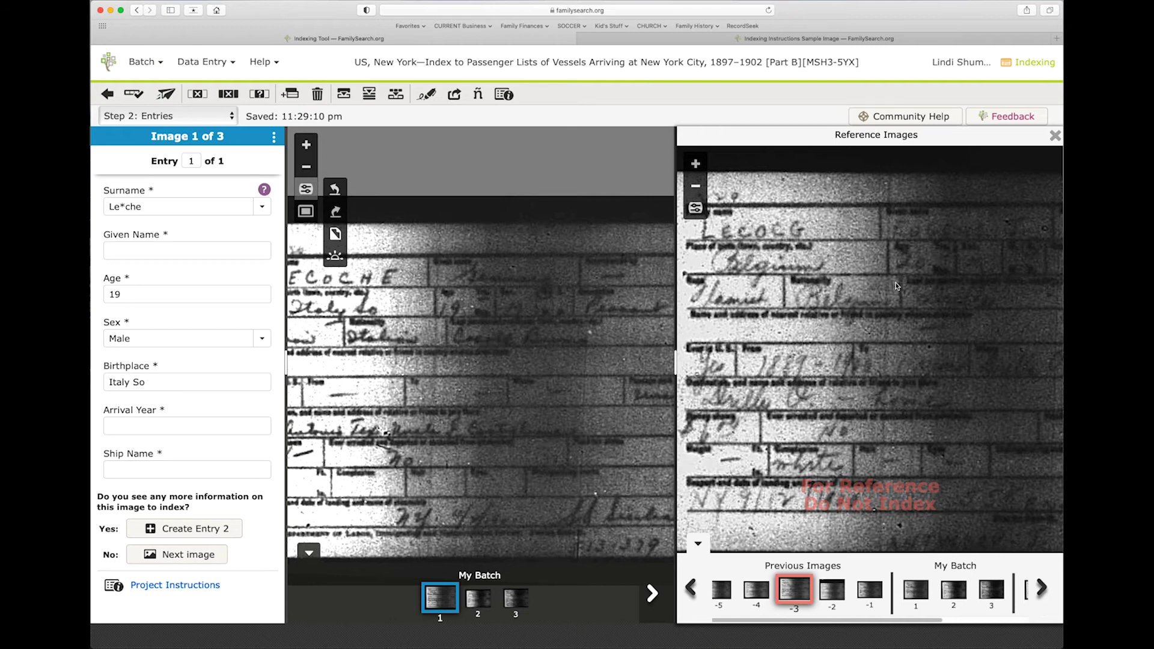
Recheck the reference card two images back, then close the reference panel
{"action": "left_click", "coordinate": [306, 212]}
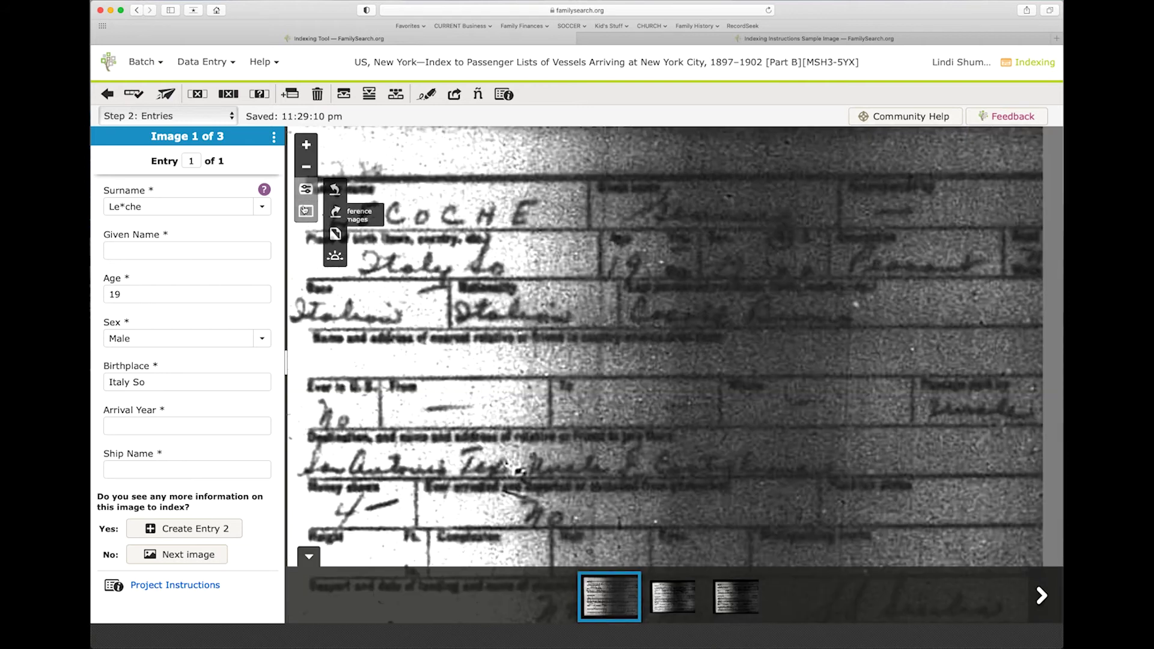
{"action": "left_click", "coordinate": [305, 211]}
{"action": "left_click", "coordinate": [832, 590]}
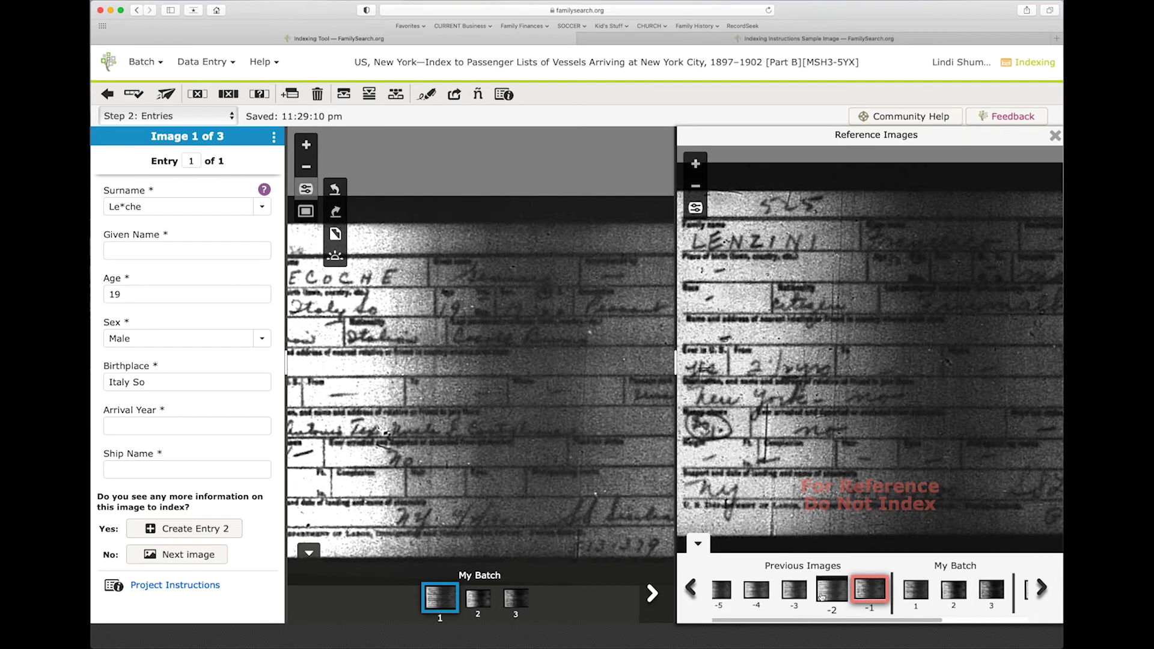
{"action": "left_click", "coordinate": [830, 591]}
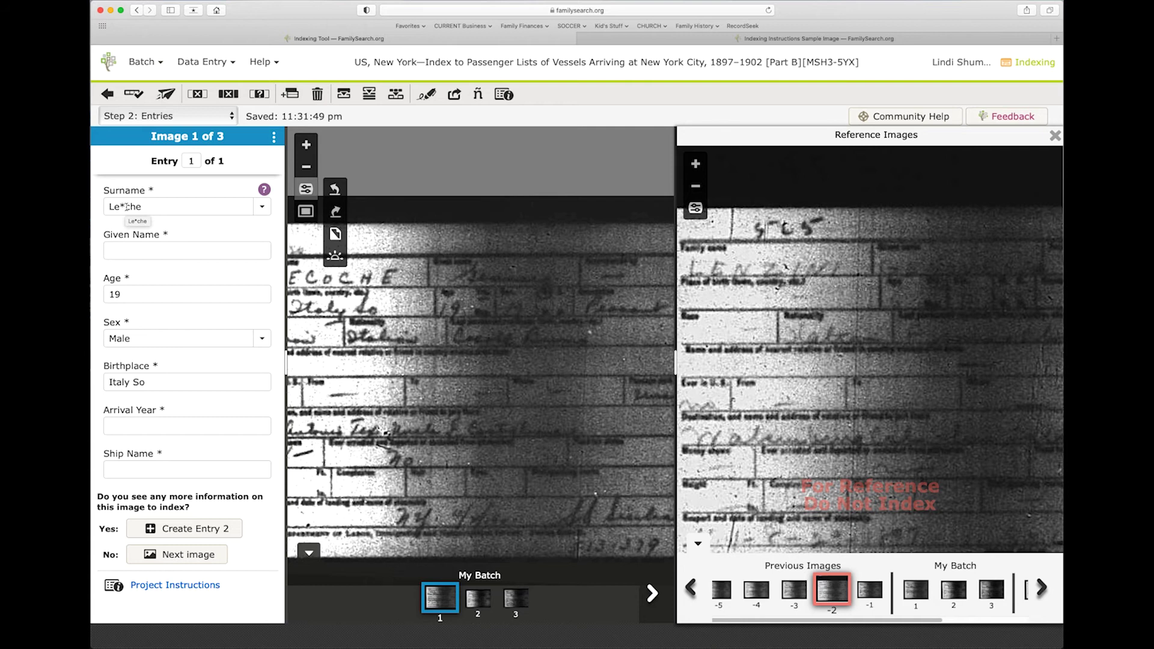
{"action": "left_click", "coordinate": [1055, 136]}
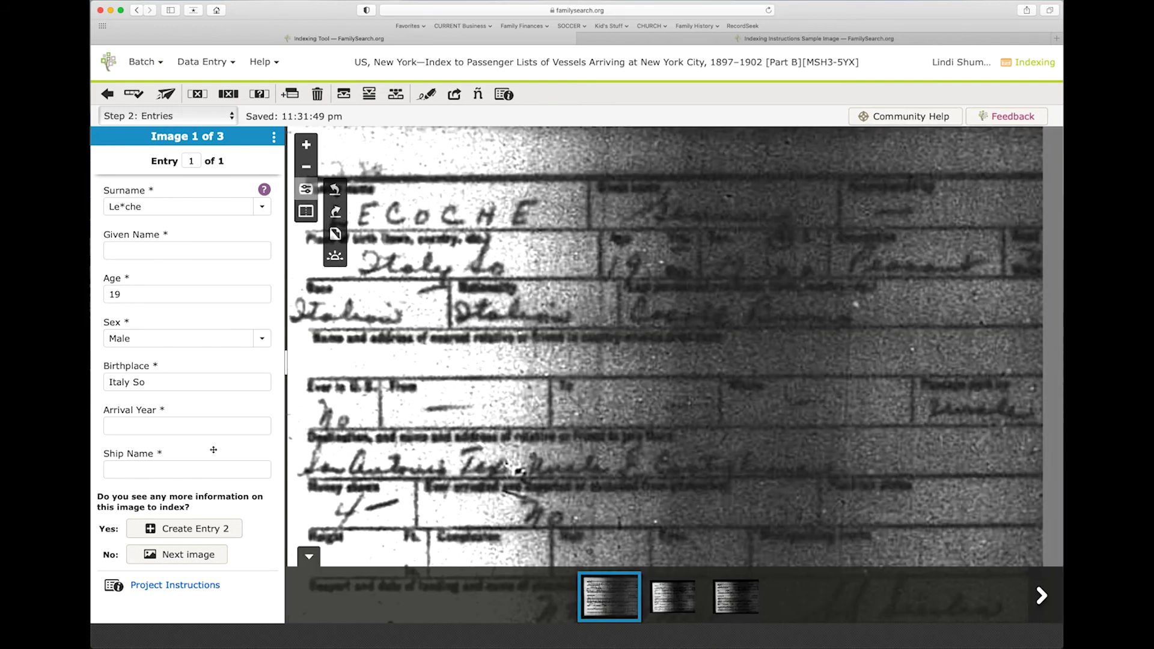
{"action": "scroll", "coordinate": [694, 380], "scroll_direction": "down", "scroll_amount": 4}
{"action": "scroll", "coordinate": [695, 379], "scroll_direction": "right", "scroll_amount": 2}
{"action": "scroll", "coordinate": [694, 380], "scroll_direction": "down", "scroll_amount": 2}
{"action": "scroll", "coordinate": [694, 380], "scroll_direction": "right", "scroll_amount": 1}
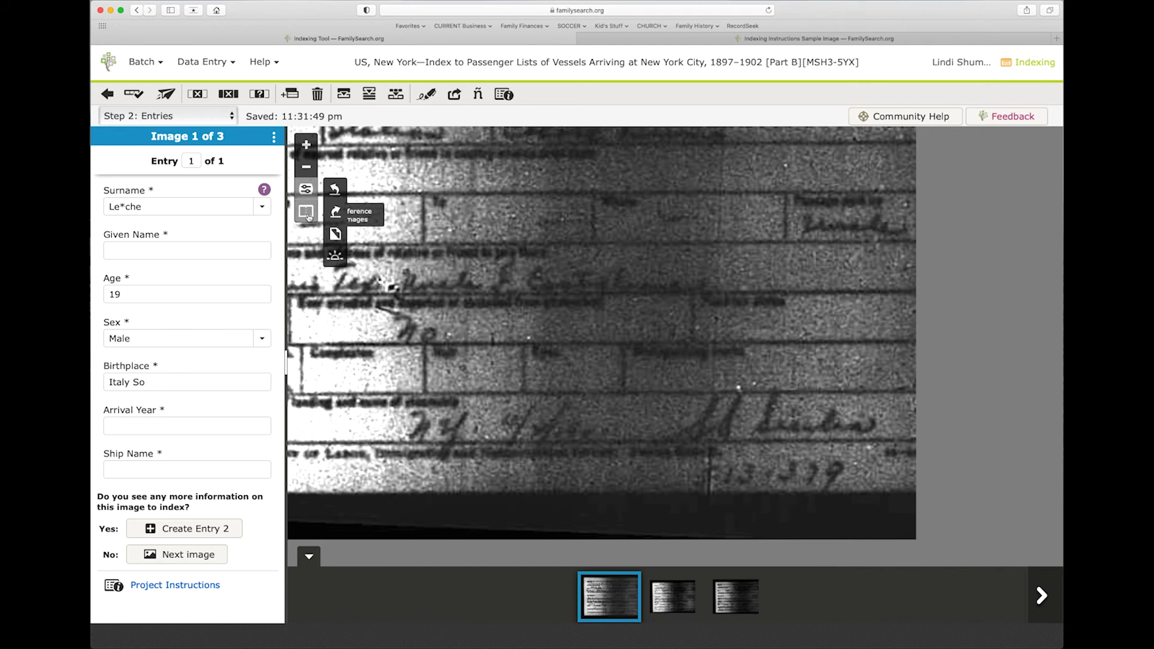
{"action": "left_click_drag", "start_coordinate": [431, 286], "coordinate": [617, 418]}
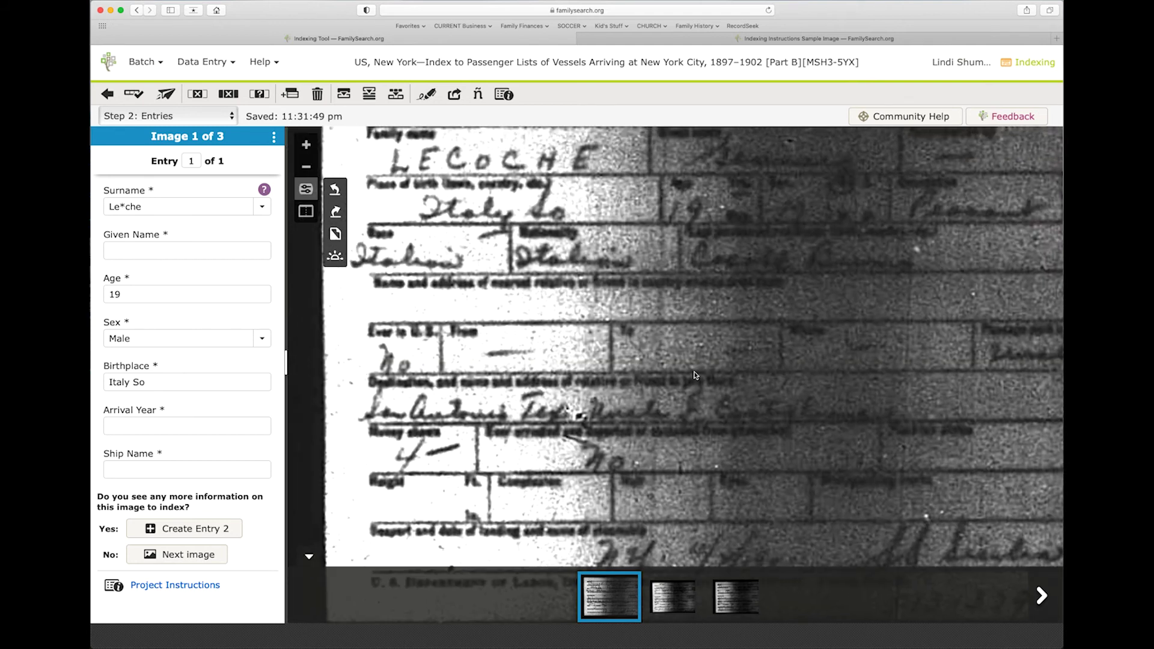
{"action": "scroll", "coordinate": [618, 418], "scroll_direction": "down", "scroll_amount": 3}
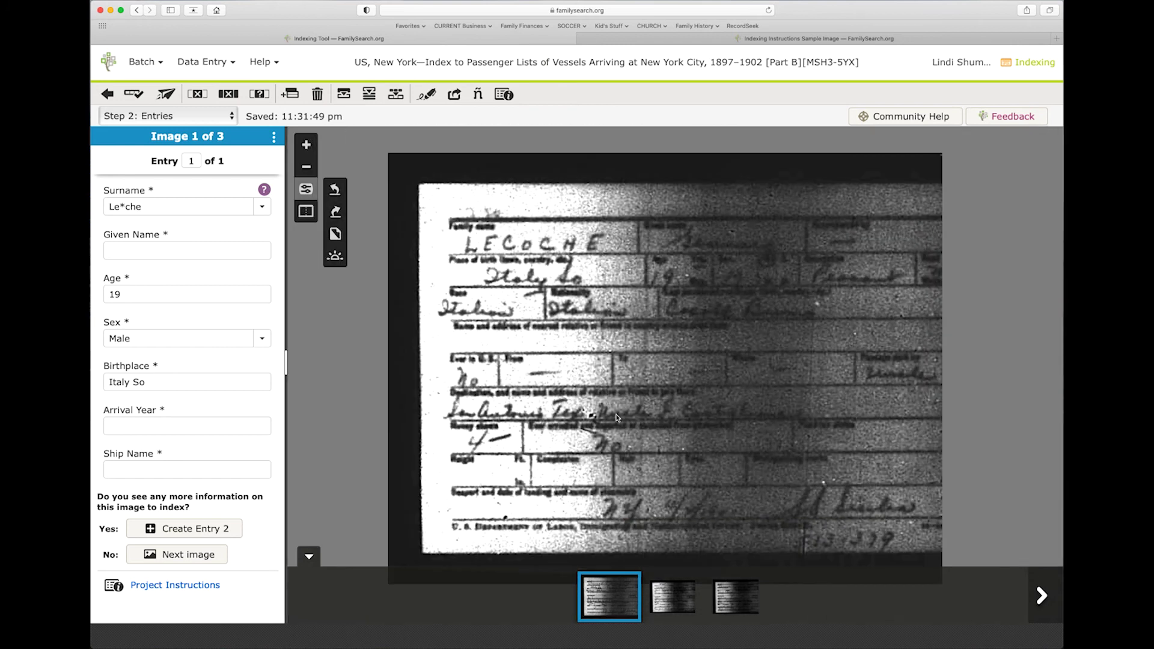
{"action": "scroll", "coordinate": [611, 391], "scroll_direction": "down", "scroll_amount": 2}
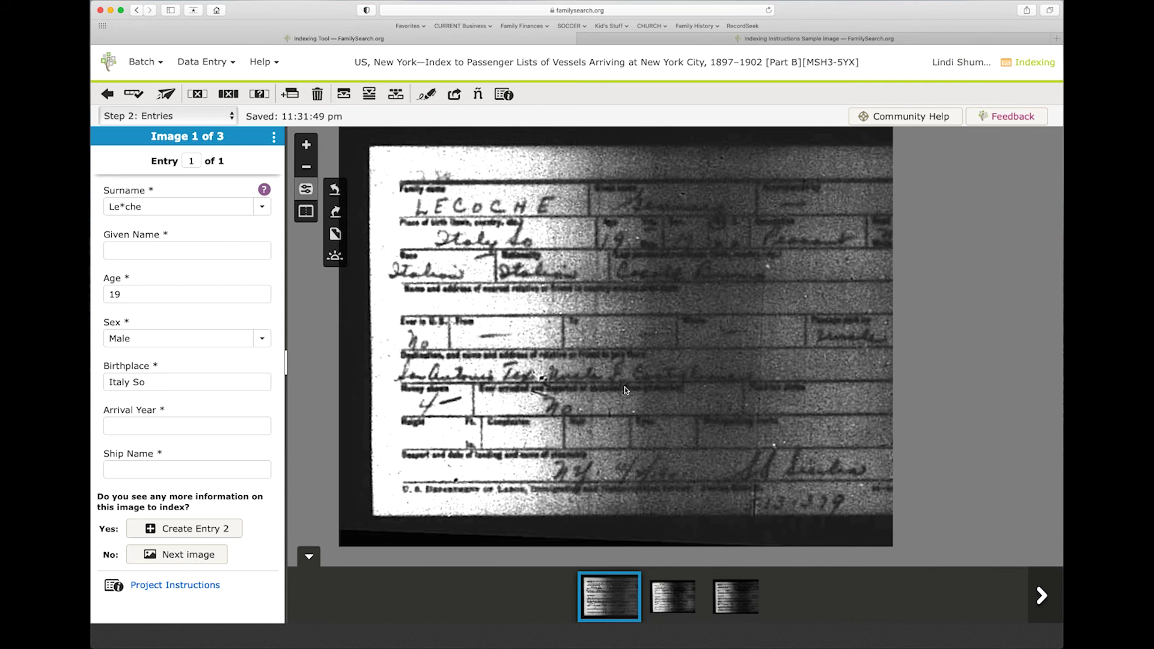
{"action": "scroll", "coordinate": [496, 412], "scroll_direction": "up", "scroll_amount": 2}
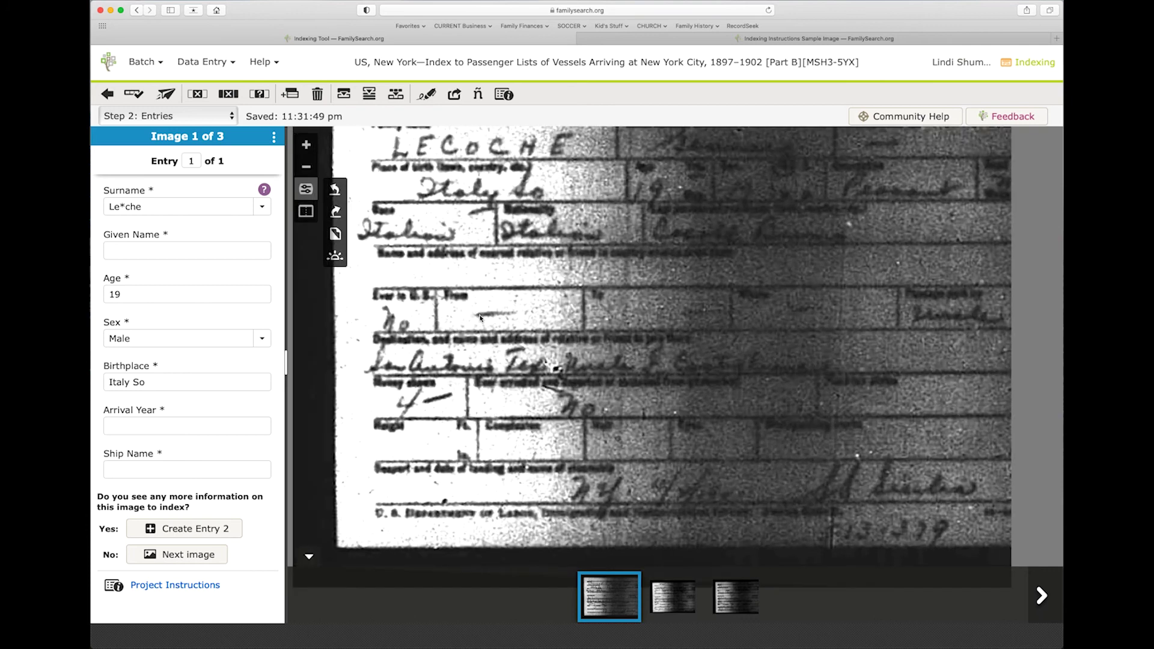
{"action": "scroll", "coordinate": [518, 328], "scroll_direction": "up", "scroll_amount": 1}
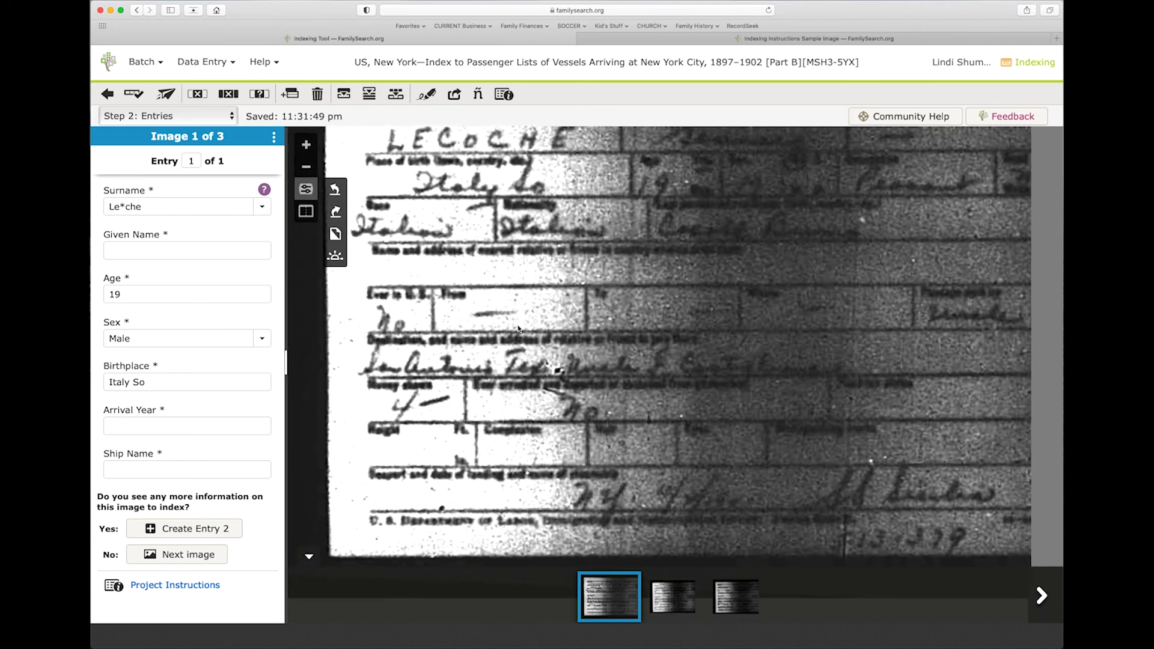
{"action": "scroll", "coordinate": [518, 329], "scroll_direction": "up", "scroll_amount": 3}
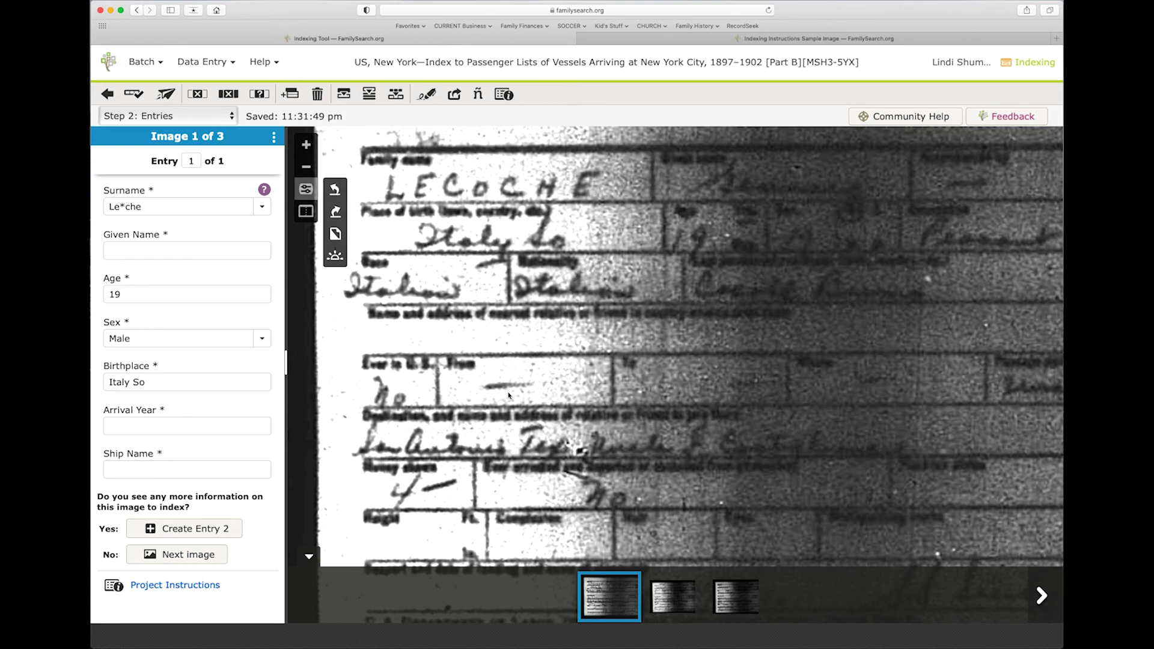
{"action": "scroll", "coordinate": [536, 398], "scroll_direction": "up", "scroll_amount": 1}
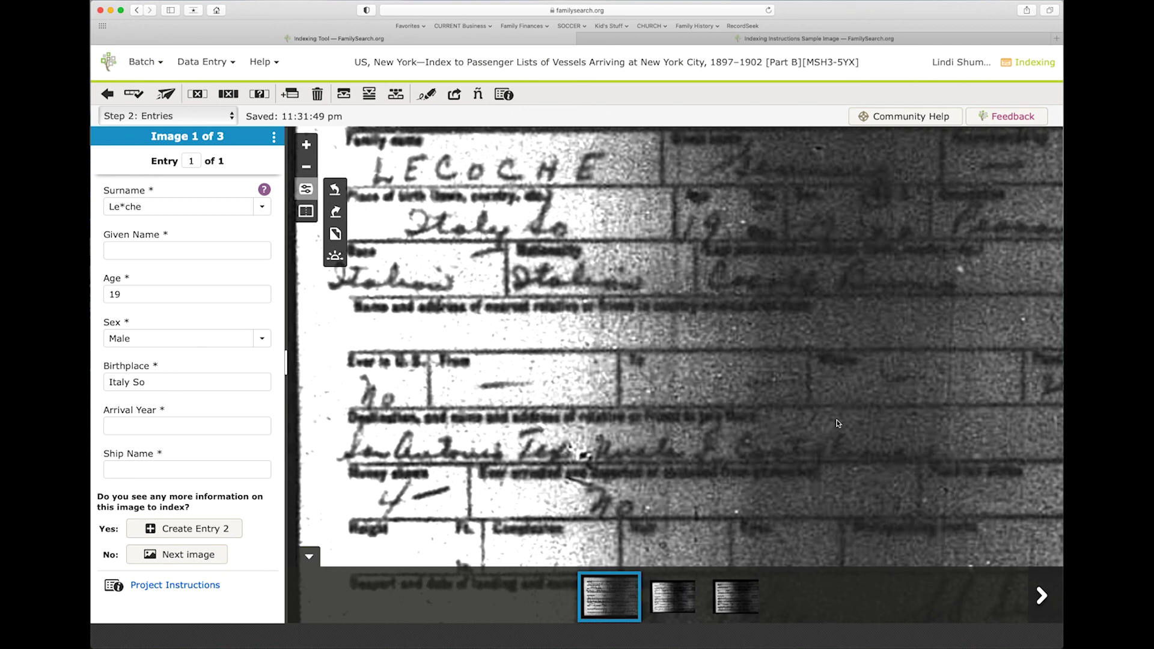
{"action": "left_click_drag", "start_coordinate": [857, 387], "coordinate": [796, 472]}
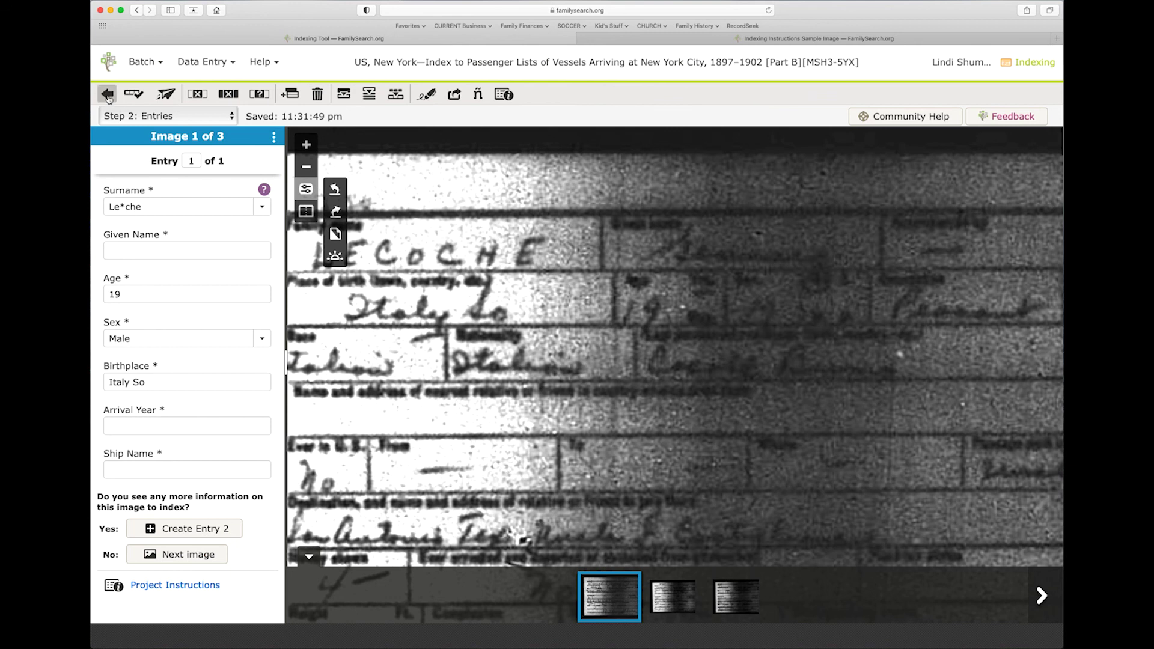
{"action": "left_click", "coordinate": [108, 95]}
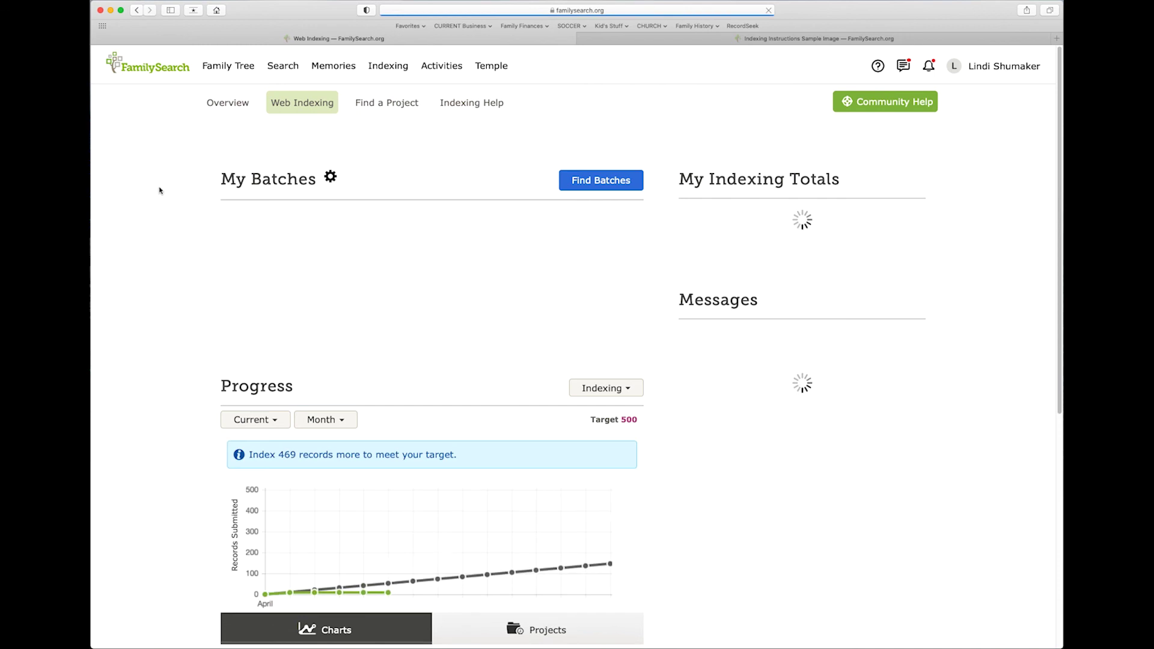
Scroll down the My Batches list and open the New York passenger lists batch
{"action": "scroll", "coordinate": [368, 390], "scroll_direction": "down", "scroll_amount": 2}
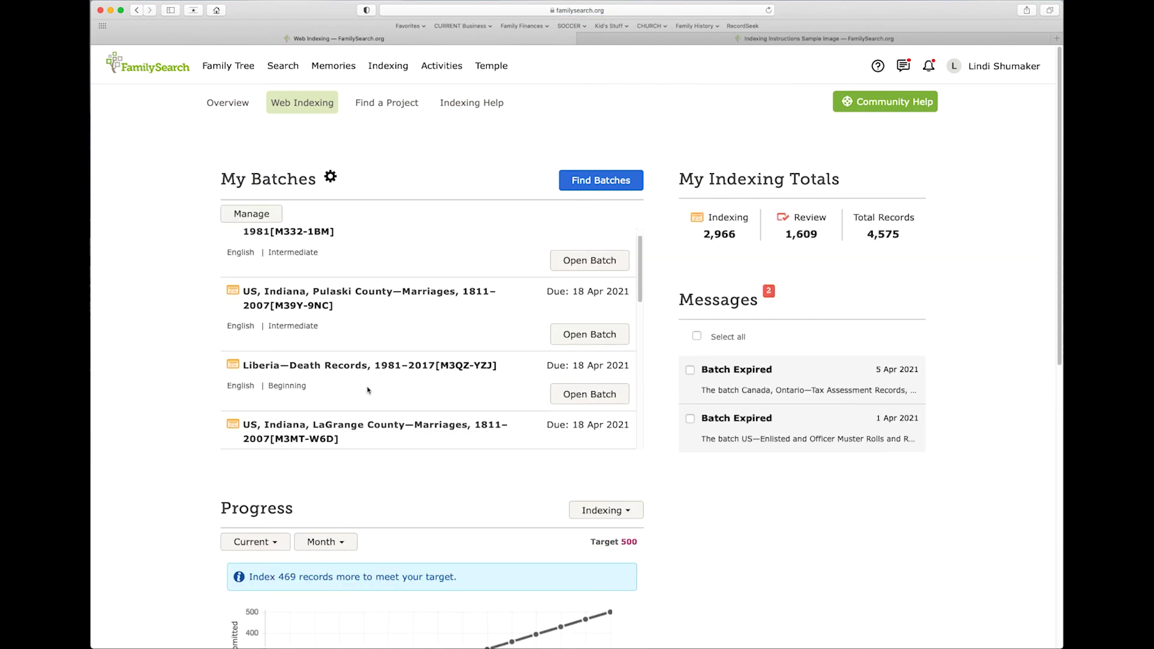
{"action": "scroll", "coordinate": [368, 390], "scroll_direction": "down", "scroll_amount": 10}
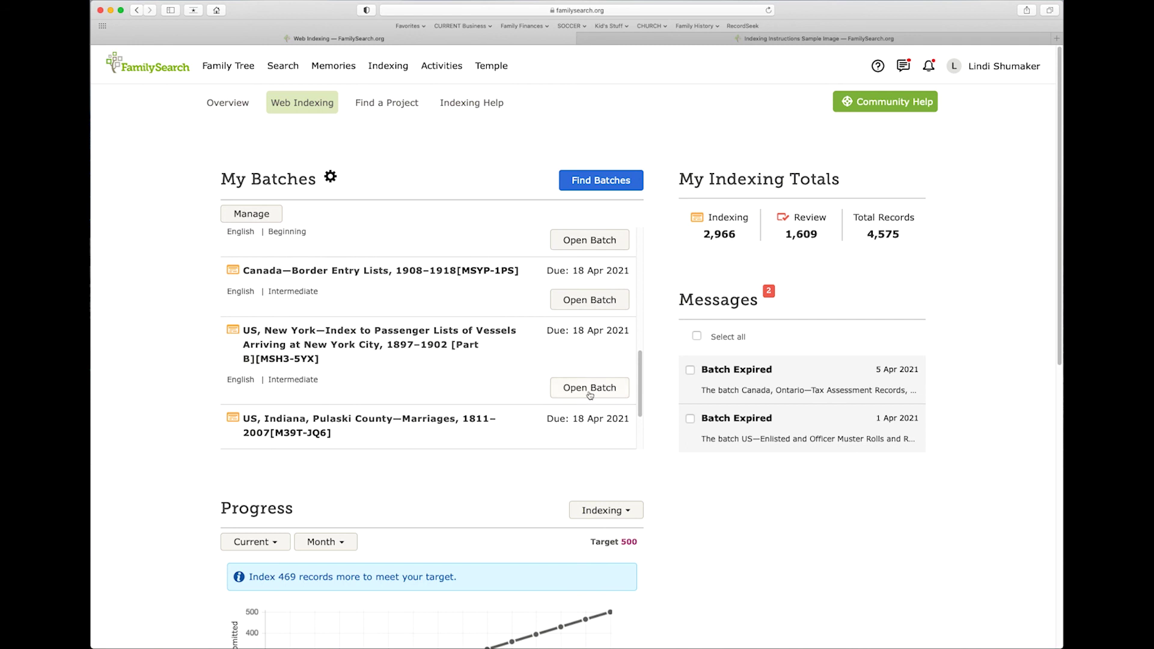
{"action": "left_click", "coordinate": [590, 388]}
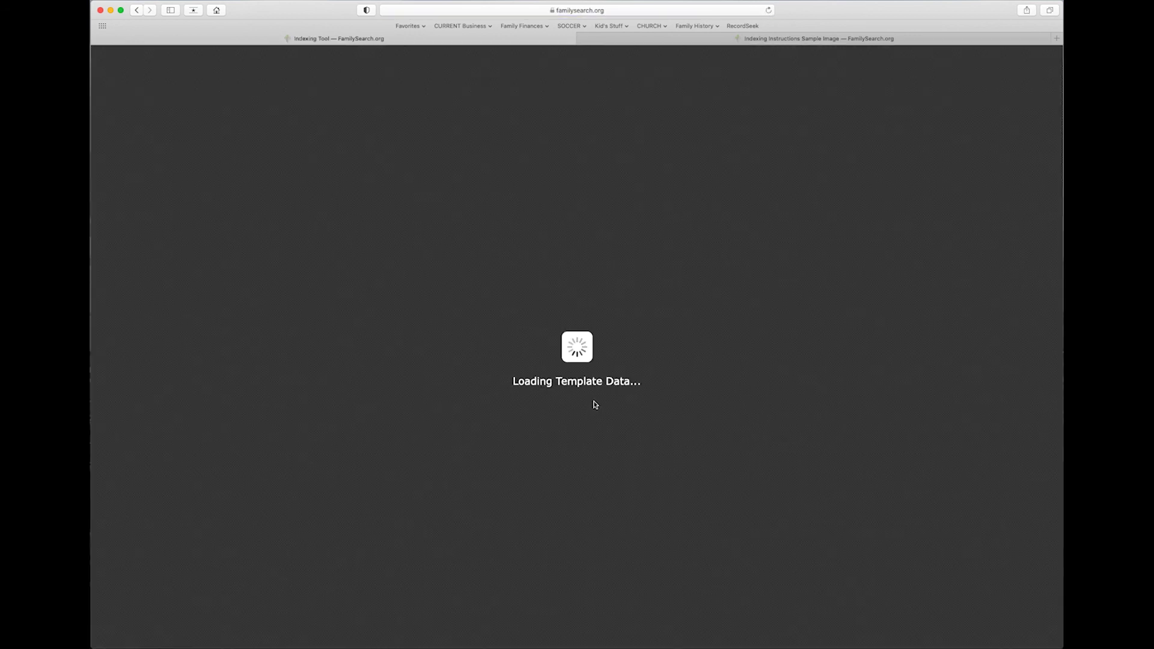